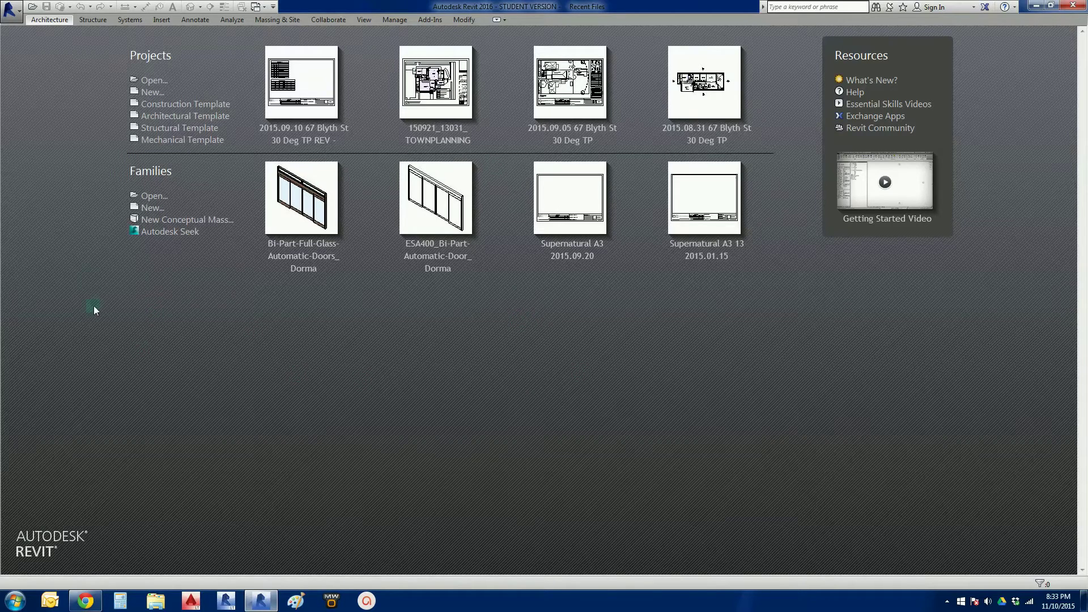
- Start a new project template and browse past the Architectural Template to the Australia template files
left_click(11, 12)
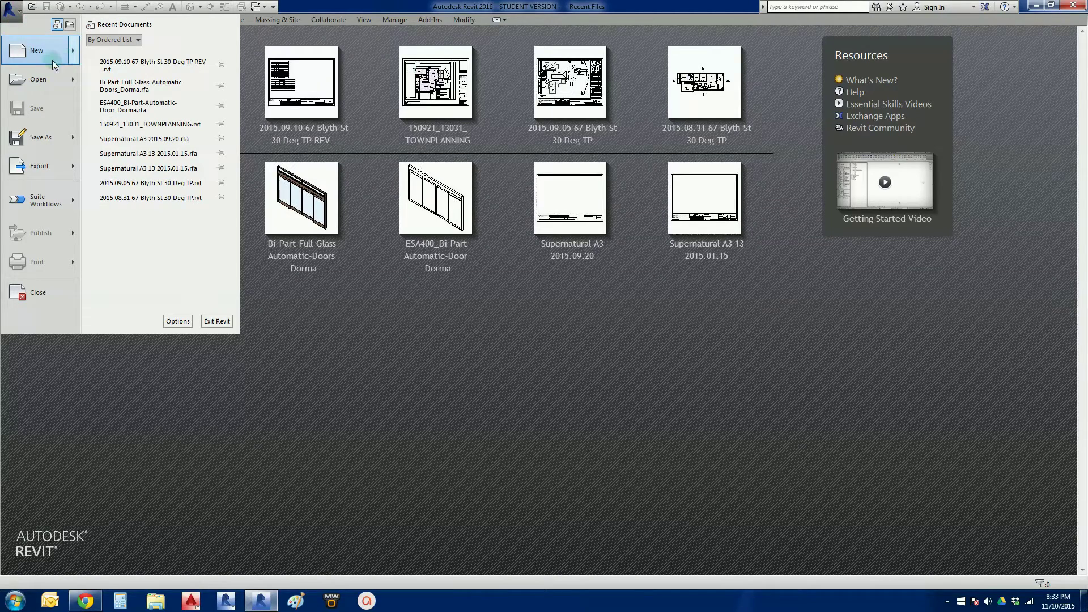
mouse_move(78, 54)
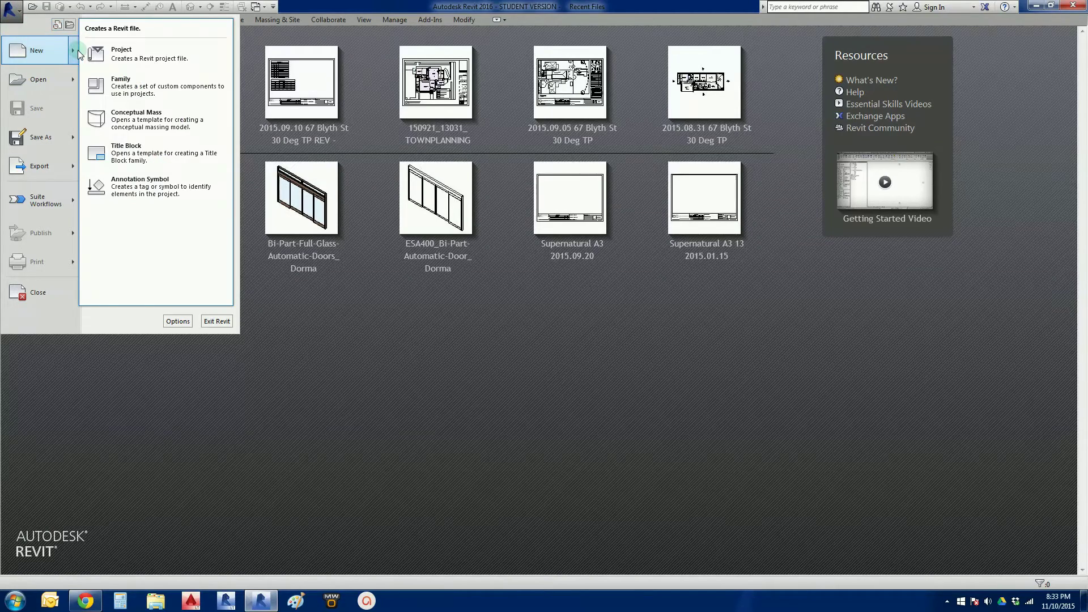
left_click(144, 54)
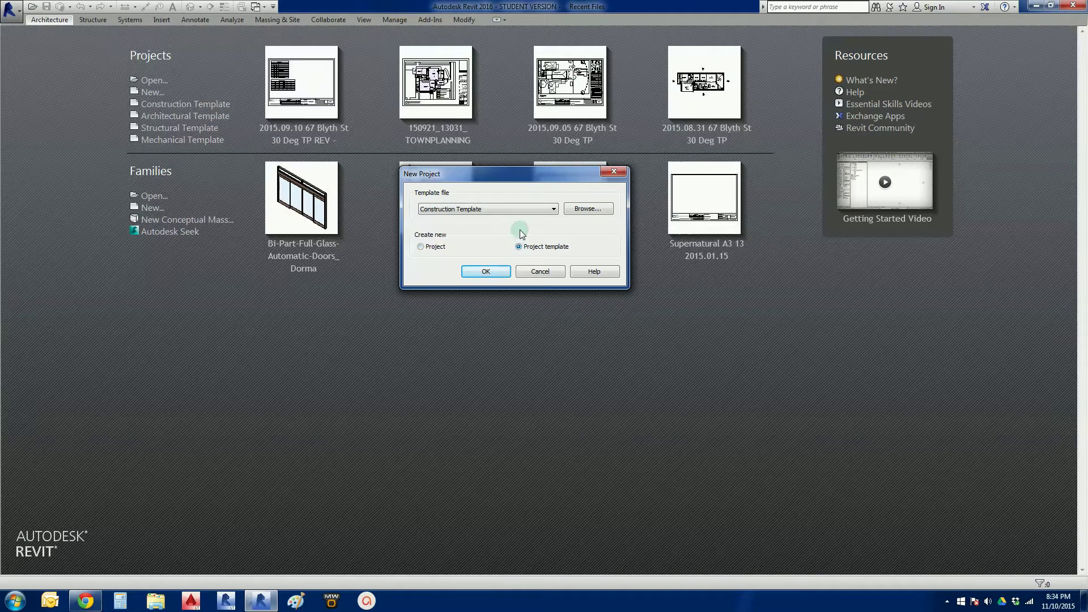
left_click(554, 209)
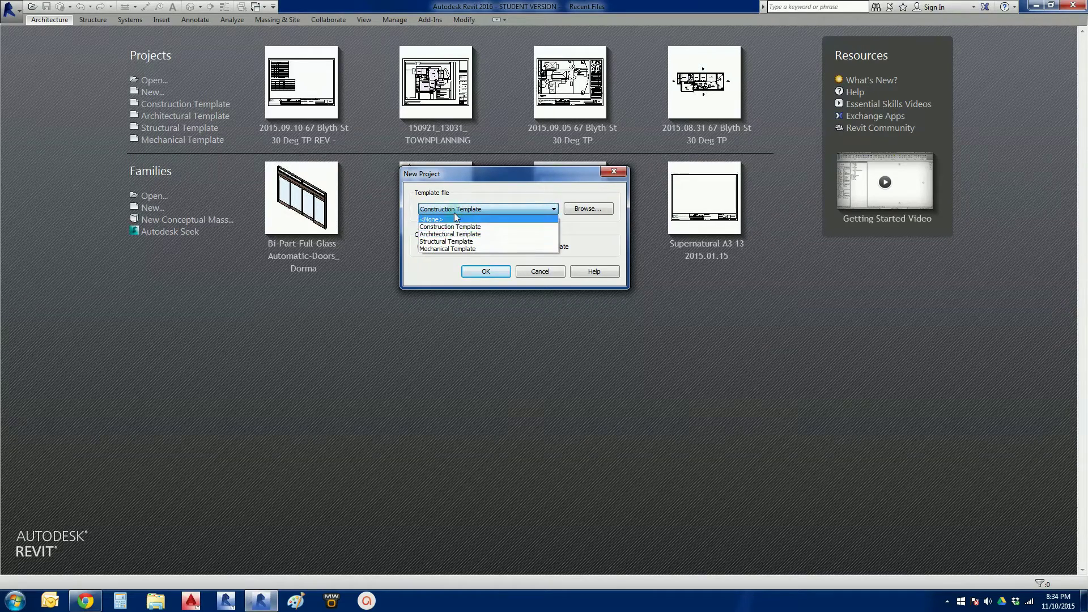
left_click(462, 234)
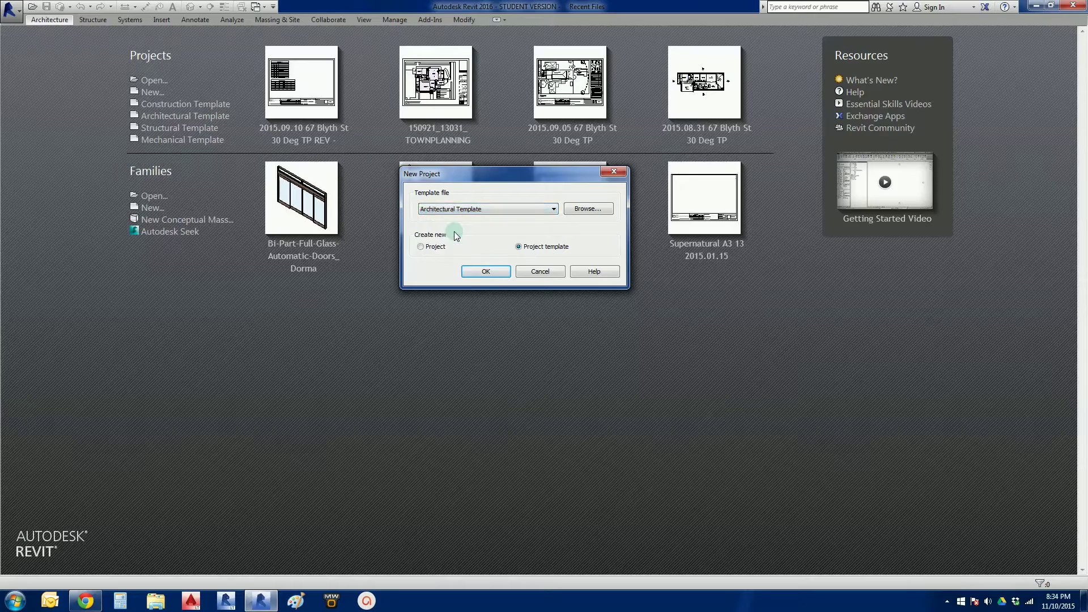
left_click(604, 212)
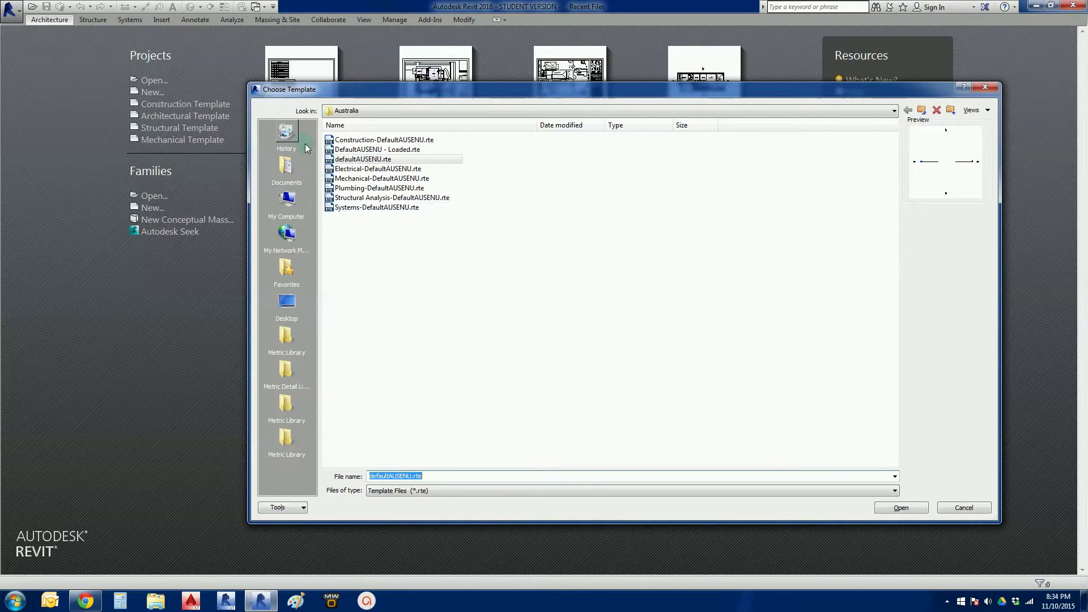
- Create the new project template Template1 from defaultAUSENU.rte
left_click(344, 161)
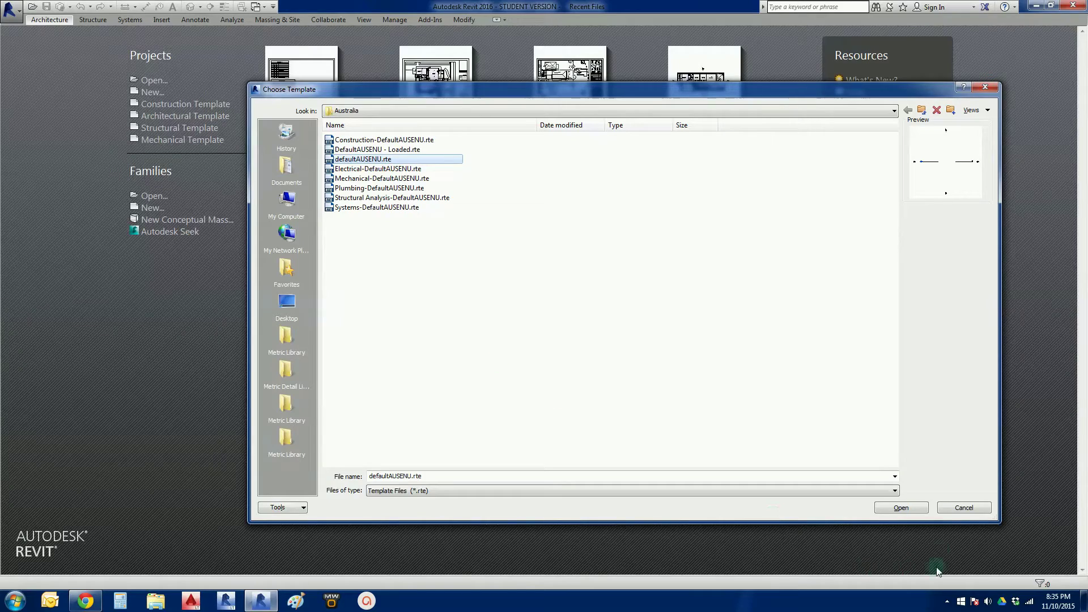
left_click(918, 508)
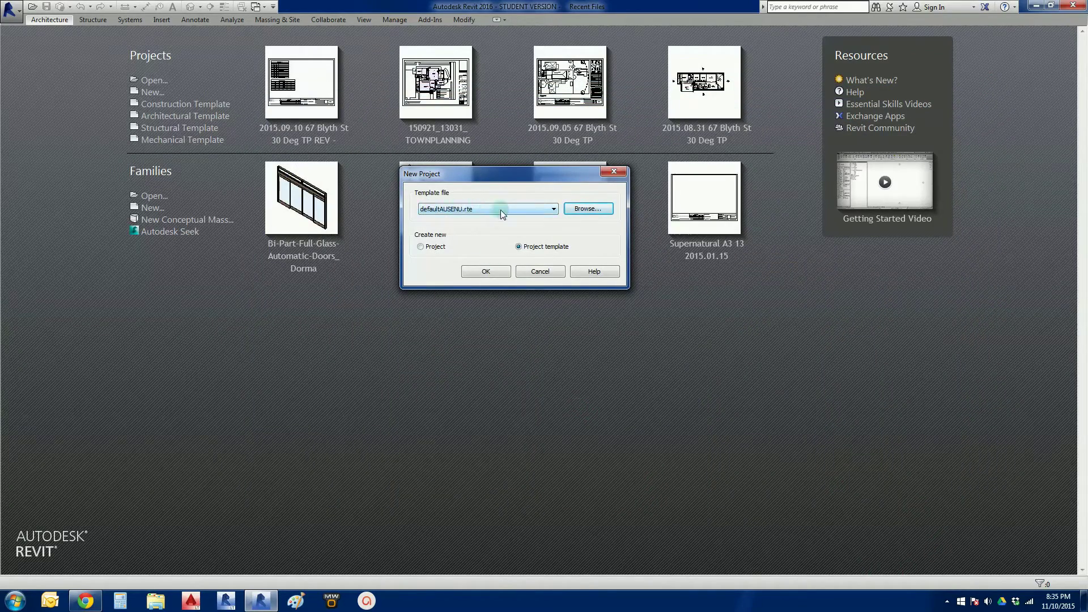
left_click(502, 273)
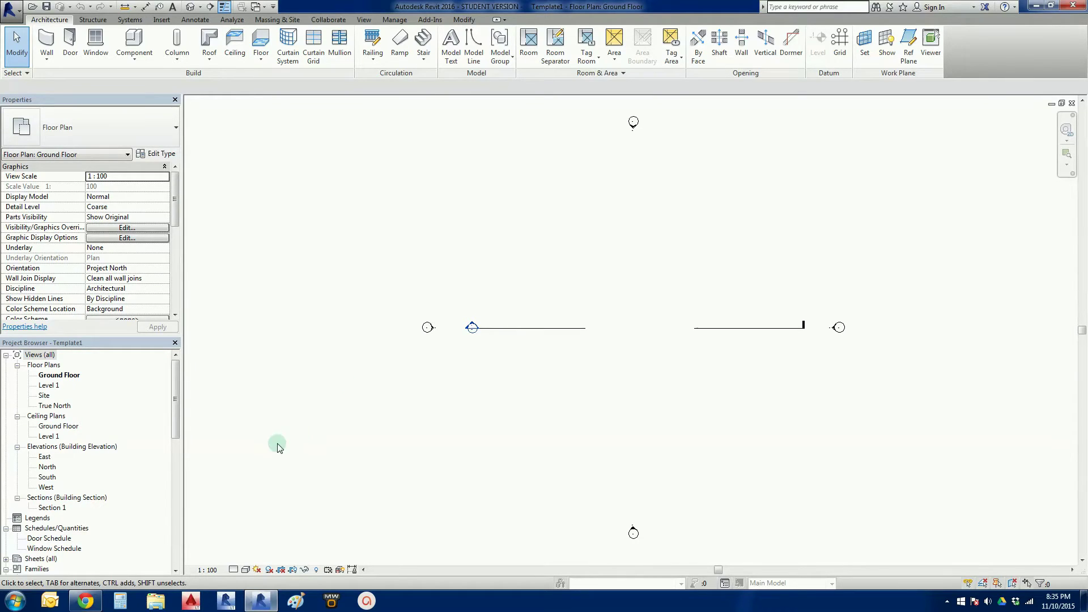
- Open the East elevation and pan to frame the Ground Floor and Level 1 levels
double_click(43, 457)
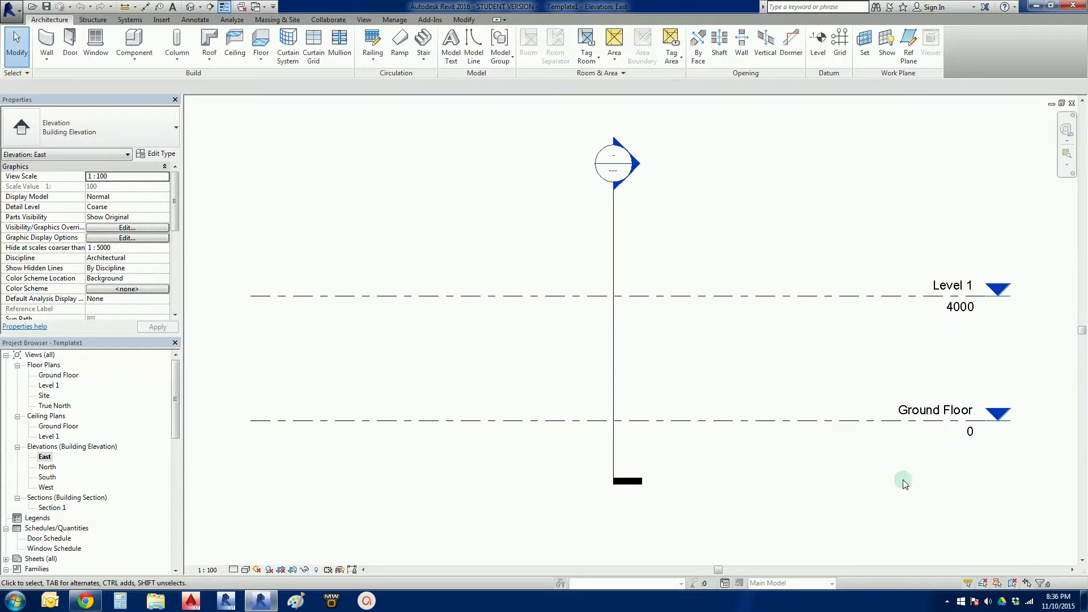
middle_click_drag(905, 483, 921, 447)
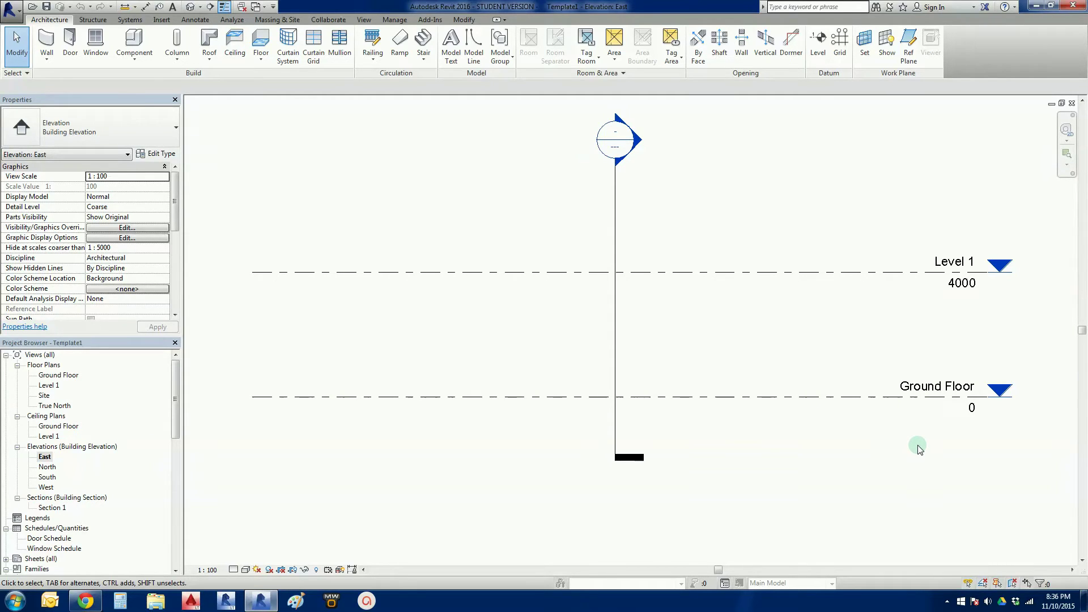
- Raise the Ground Floor level's elevation to 300
left_click(926, 390)
left_click(973, 409)
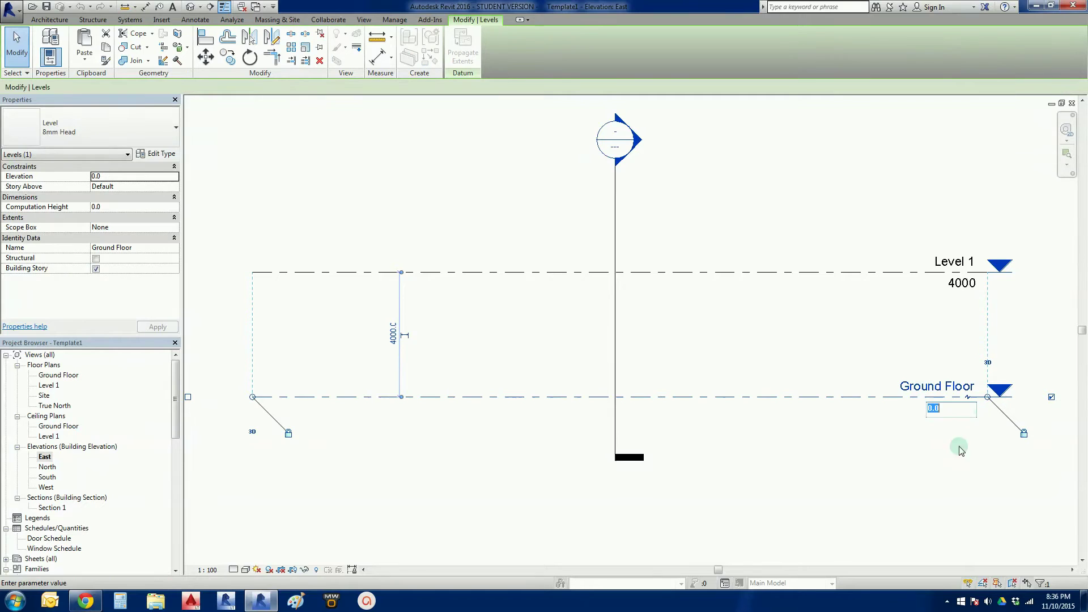
type("300")
key("Return")
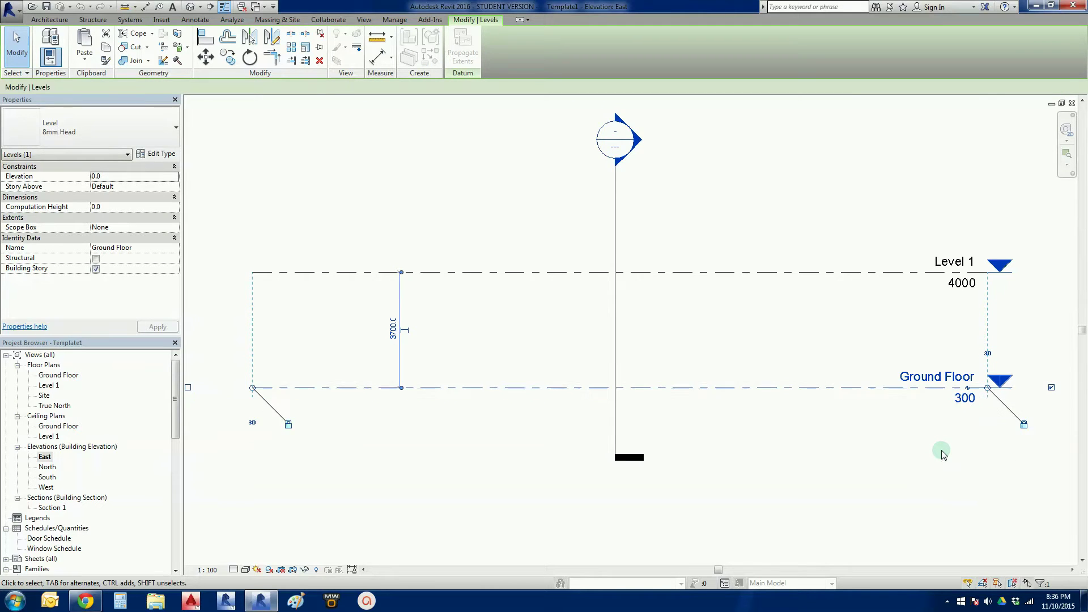
left_click(938, 438)
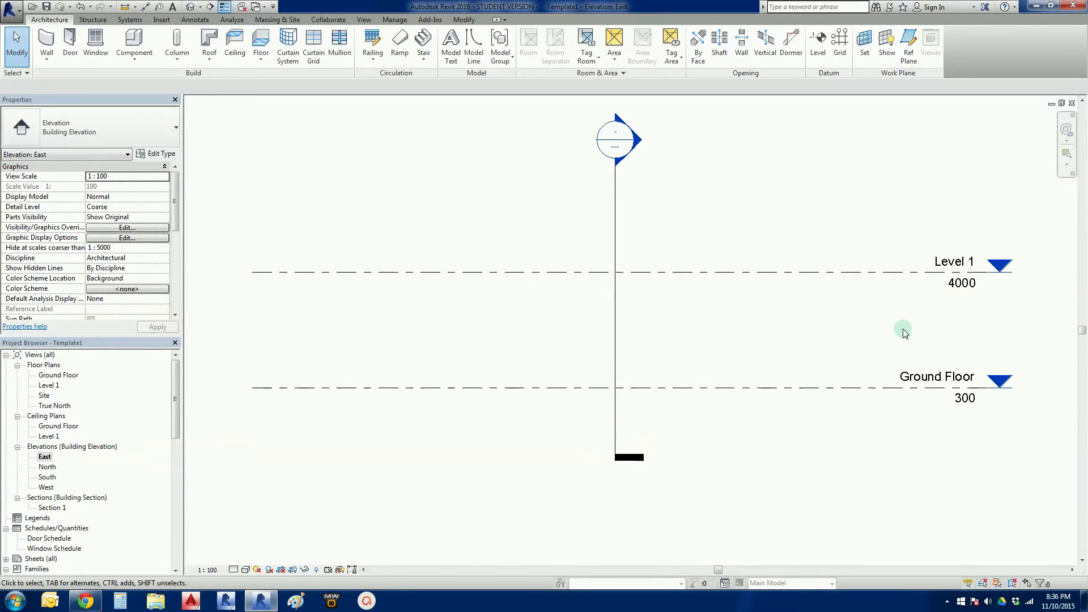
- Rename Level 1 to 'Ceiling Level' and rename its matching views too
left_click(956, 267)
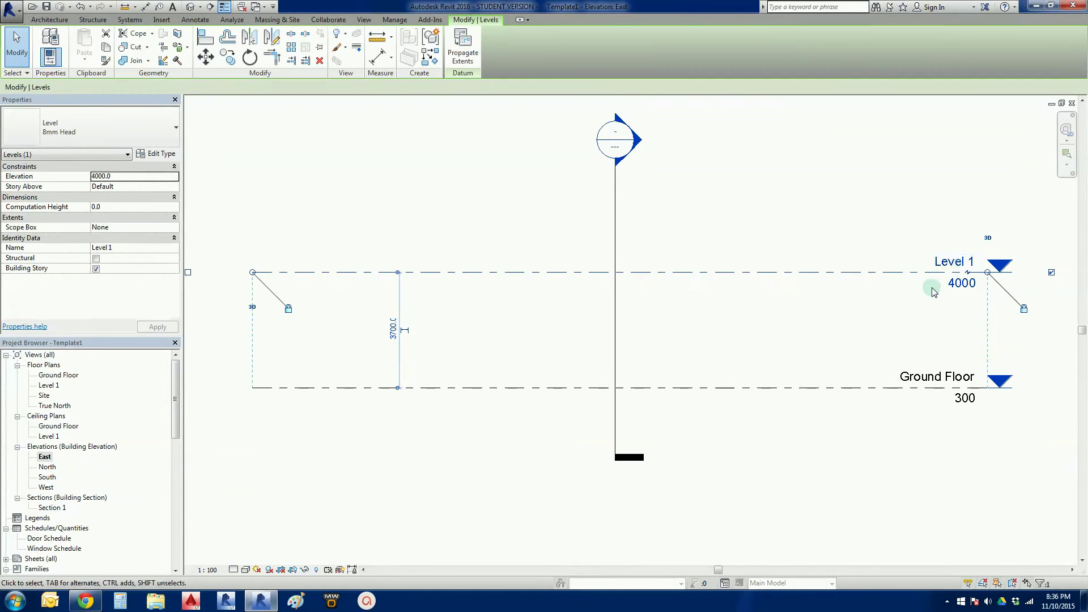
left_click(952, 262)
type("Ceilng")
key("BackSpace")
key("BackSpace")
key("BackSpace")
type("ling level")
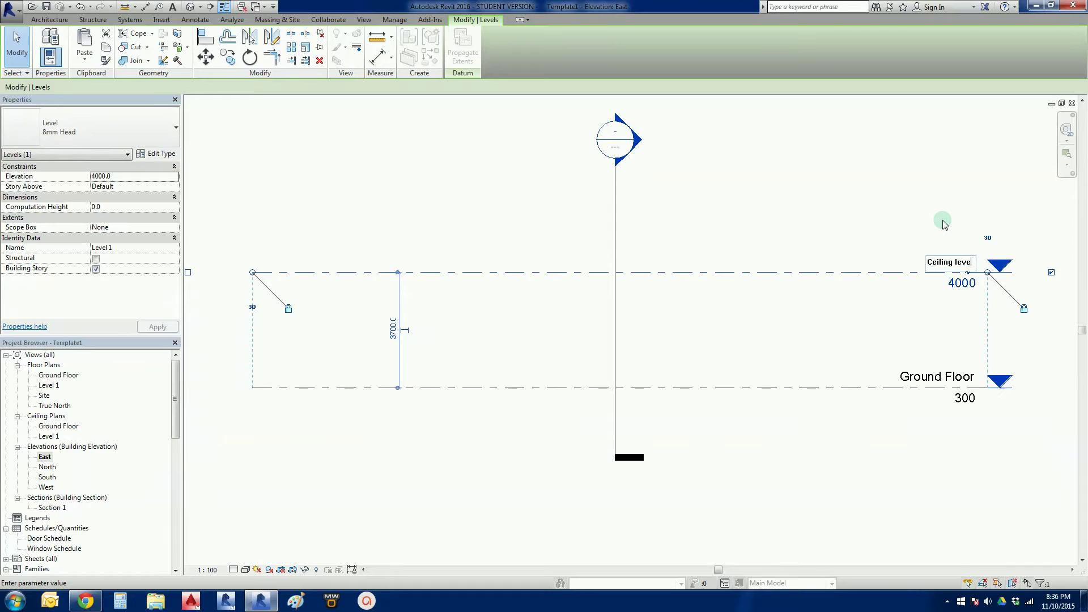
key("BackSpace")
key("BackSpace")
type("Level")
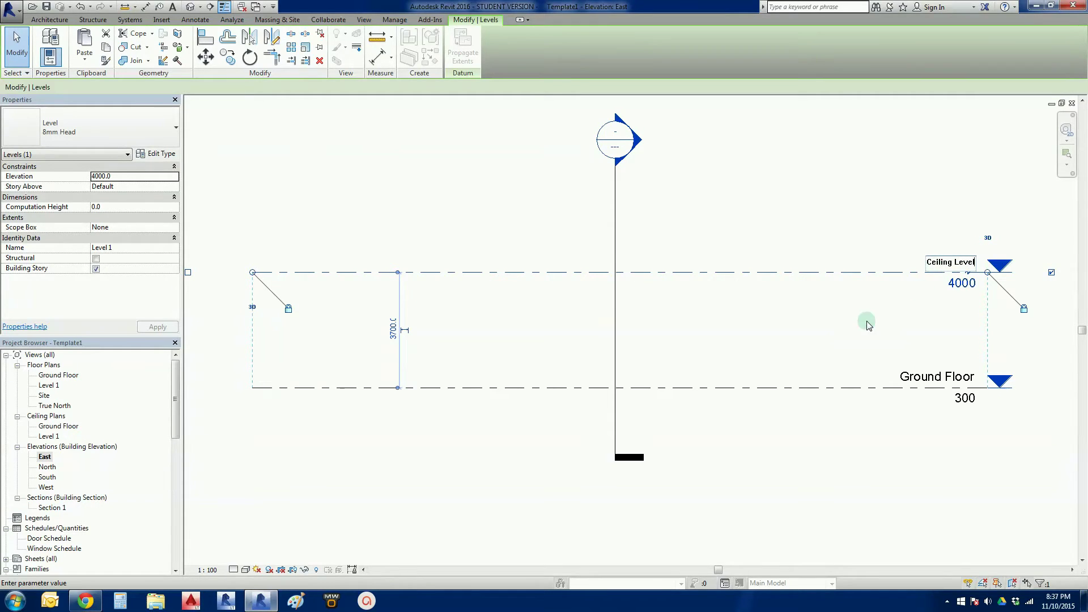
left_click(869, 325)
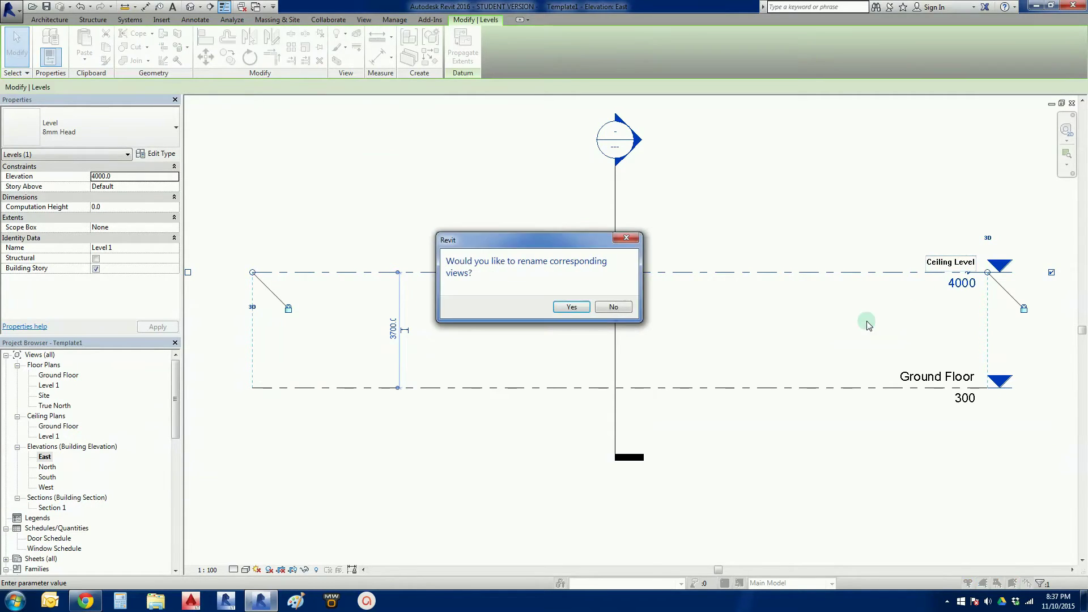
left_click(570, 307)
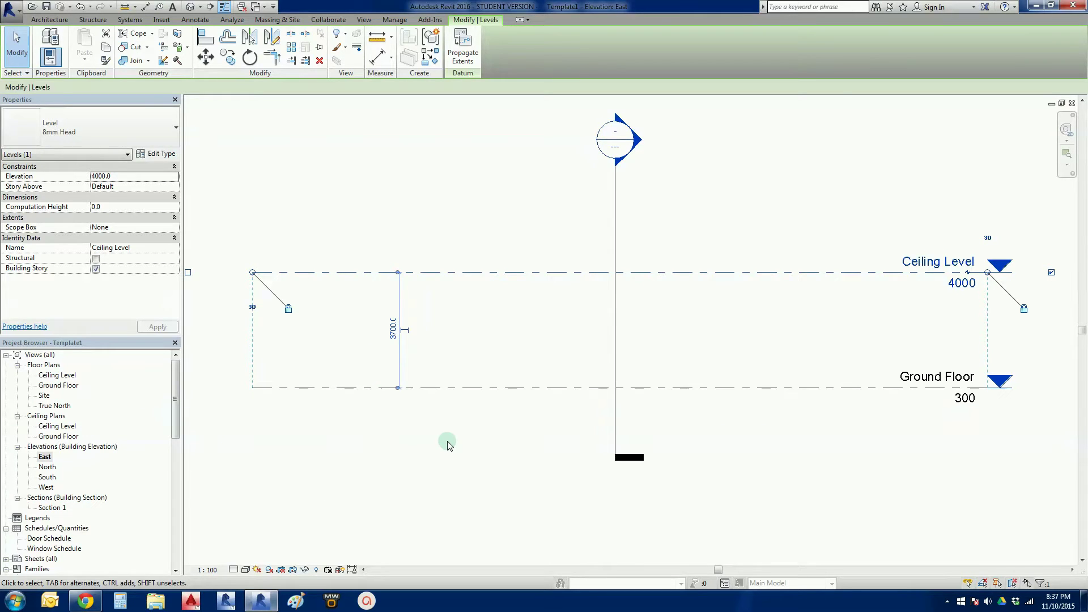
- Change the 3700 level spacing to 2750, putting Ceiling Level at 3050
scroll(394, 358, "up", 3)
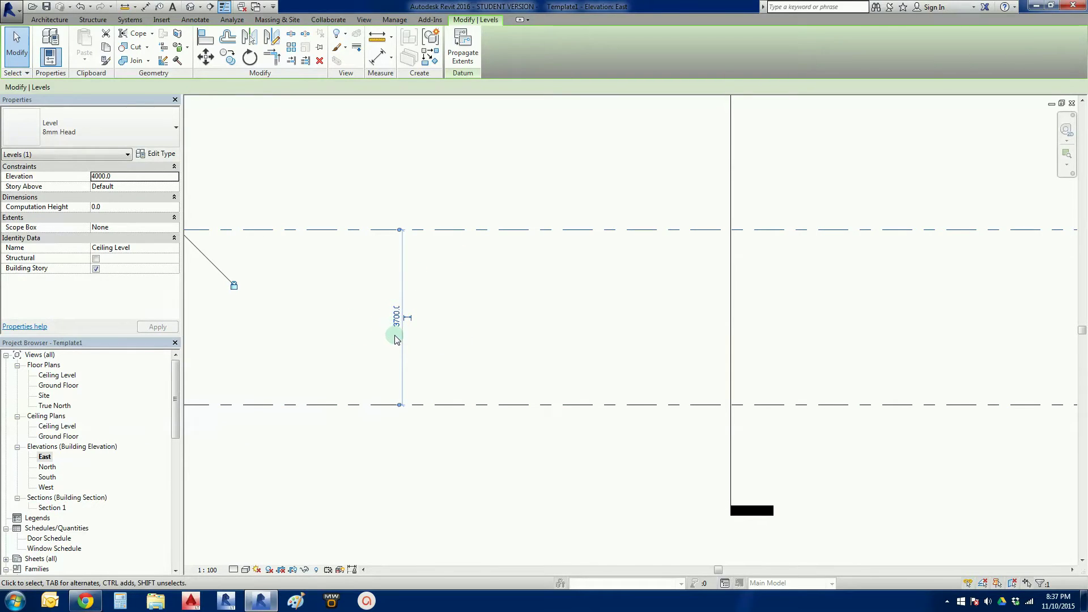
middle_click_drag(480, 341, 562, 364)
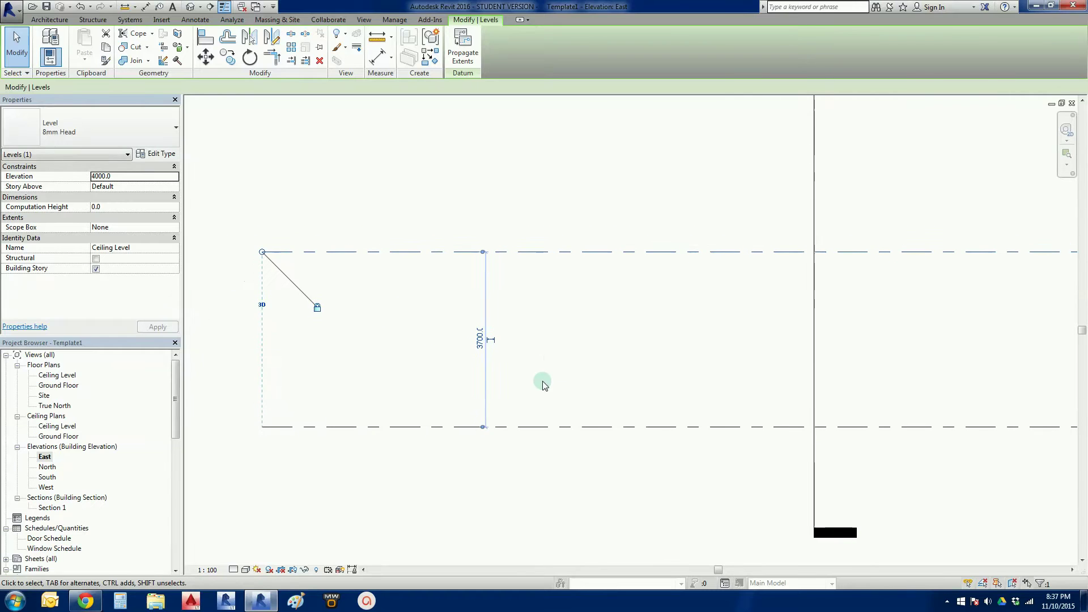
left_click(481, 343)
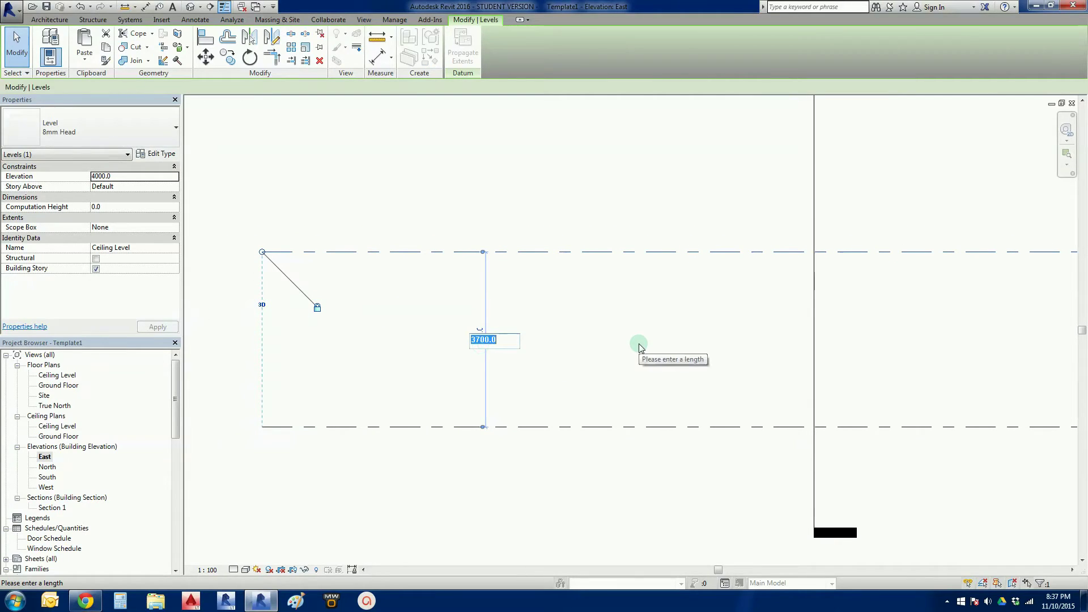
type("2750")
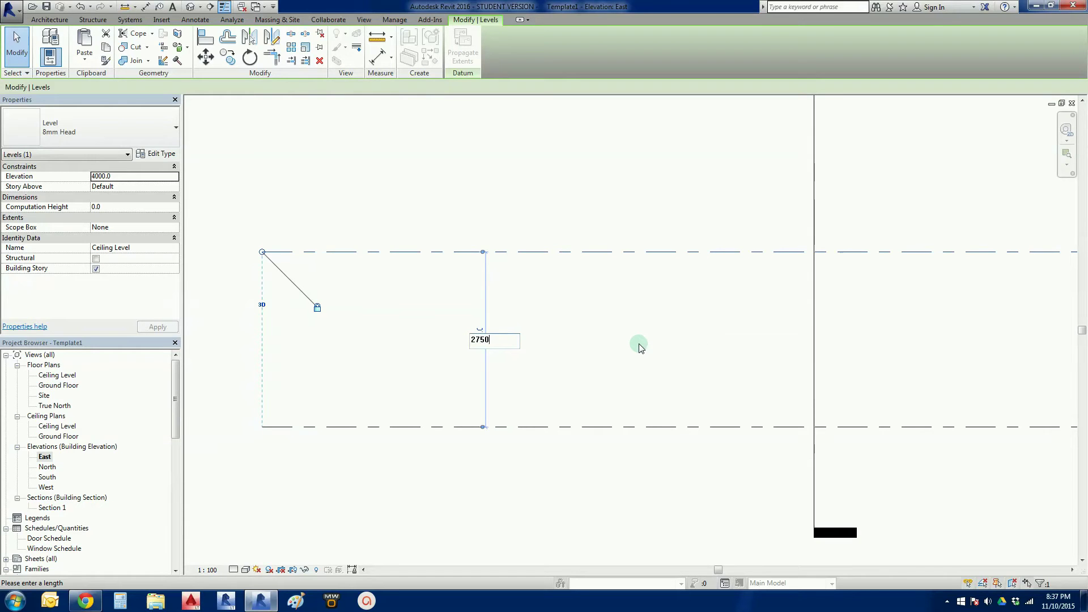
key("Return")
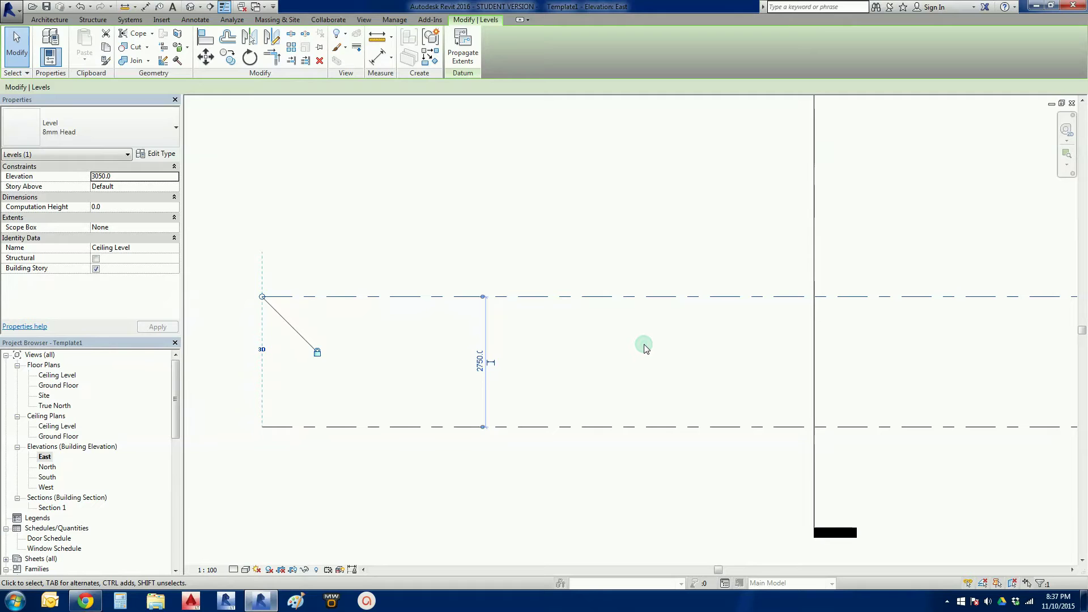
left_click(646, 347)
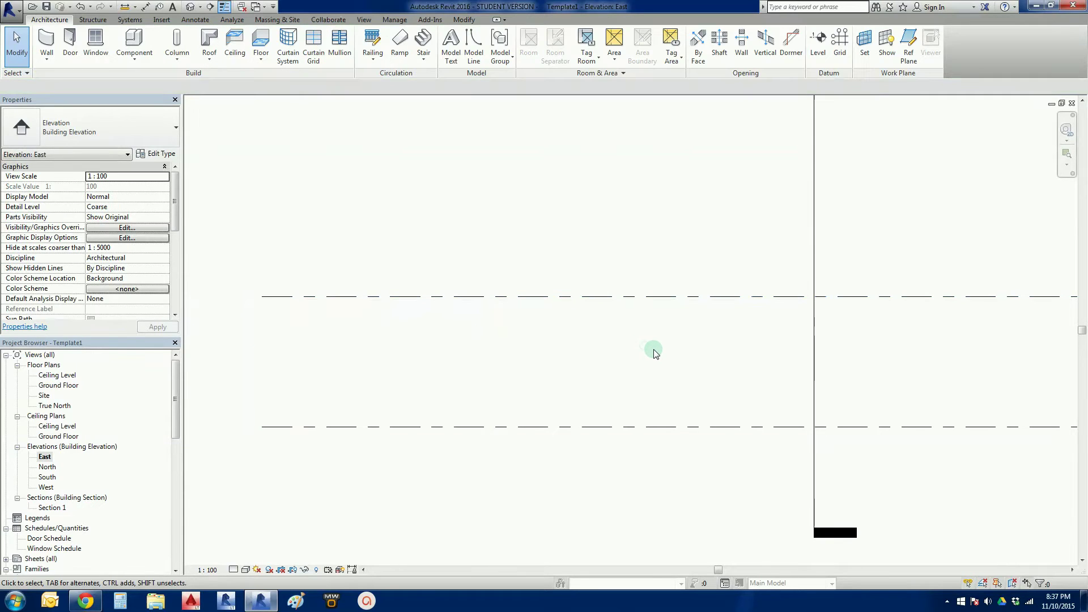
left_click(624, 296)
scroll(609, 345, "down", 3)
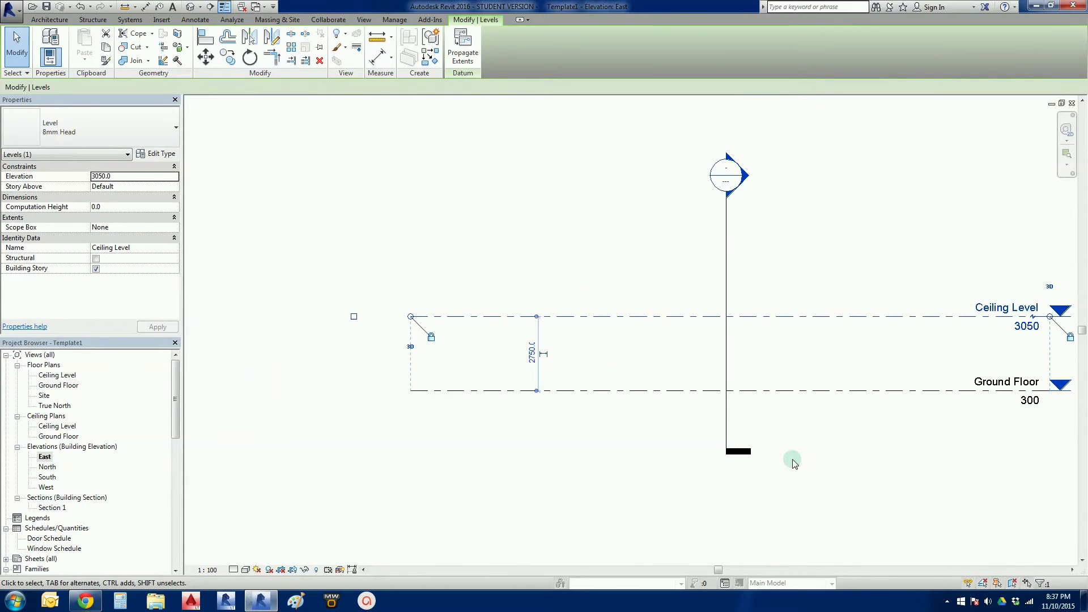
middle_click_drag(792, 459, 685, 461)
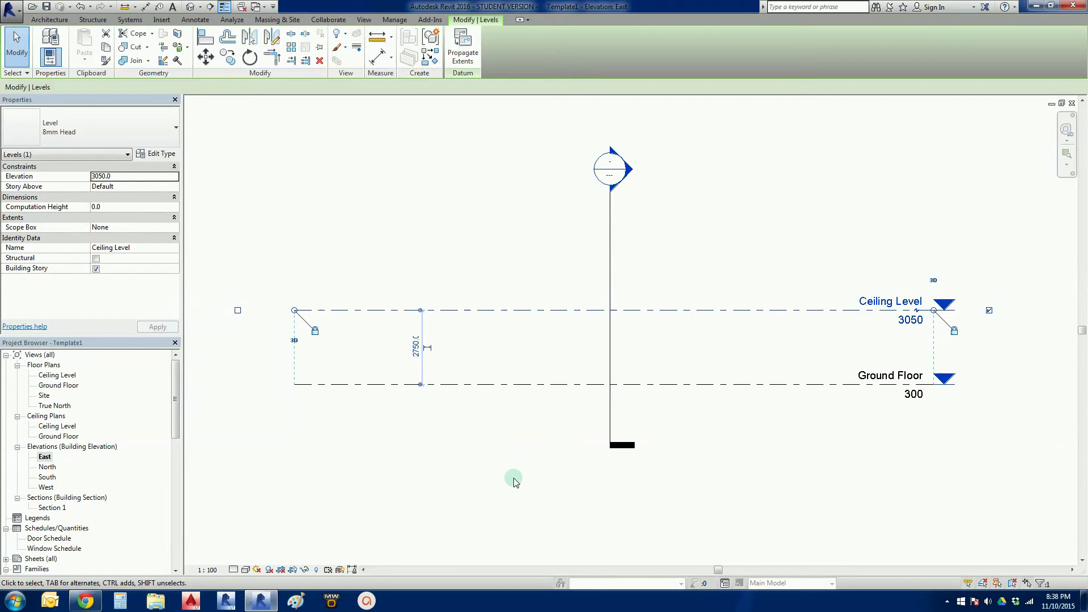
left_click(512, 483)
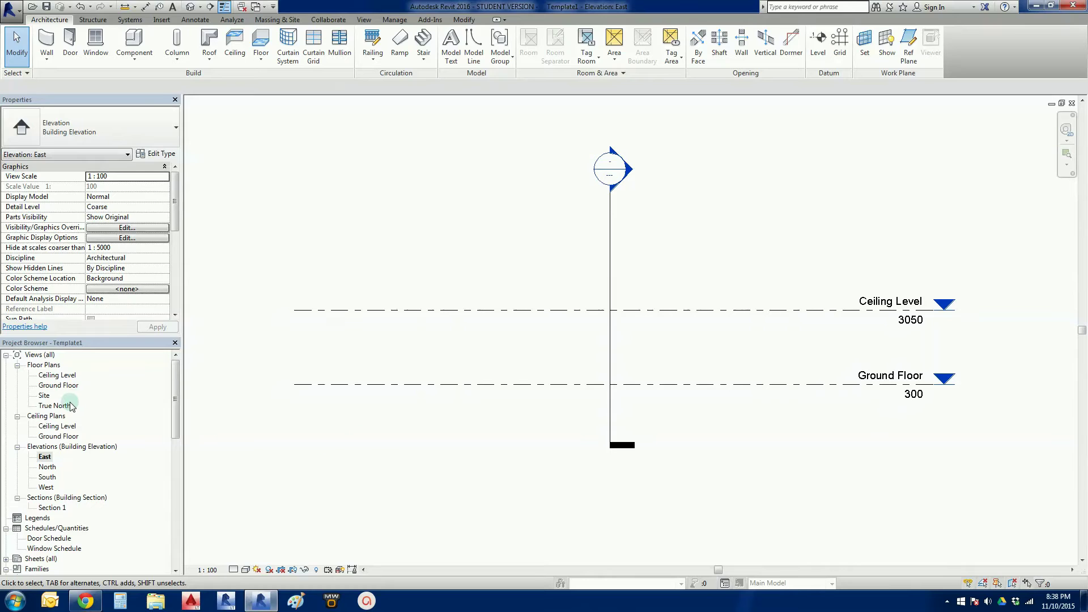
- Open the Ground Floor floor plan from the Project Browser
double_click(63, 386)
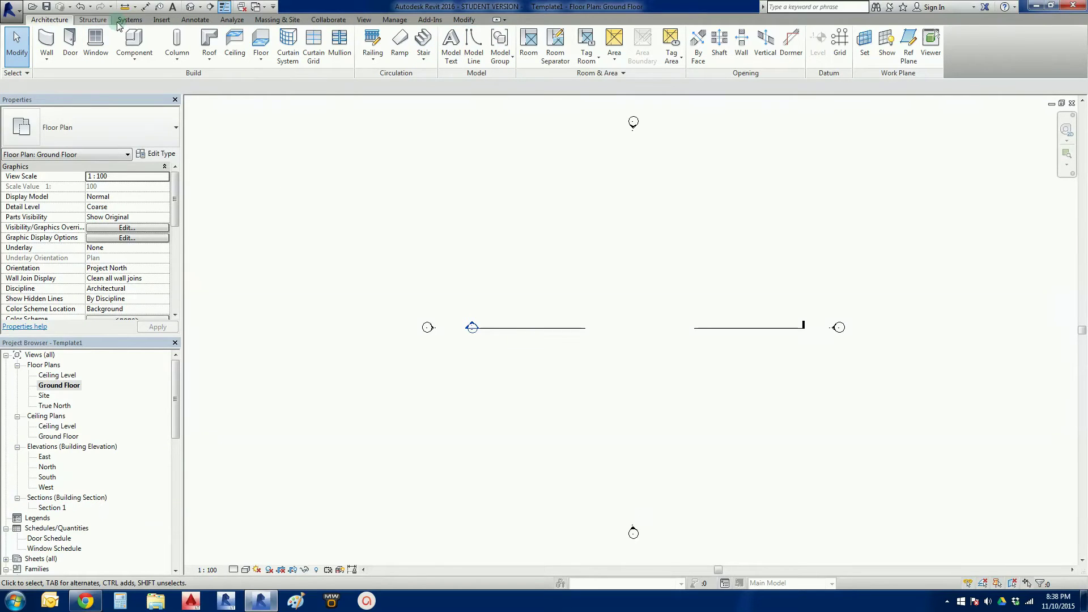
- Open Insert > Load Family, enlarge the dialog, and enter the Doors folder
left_click(162, 20)
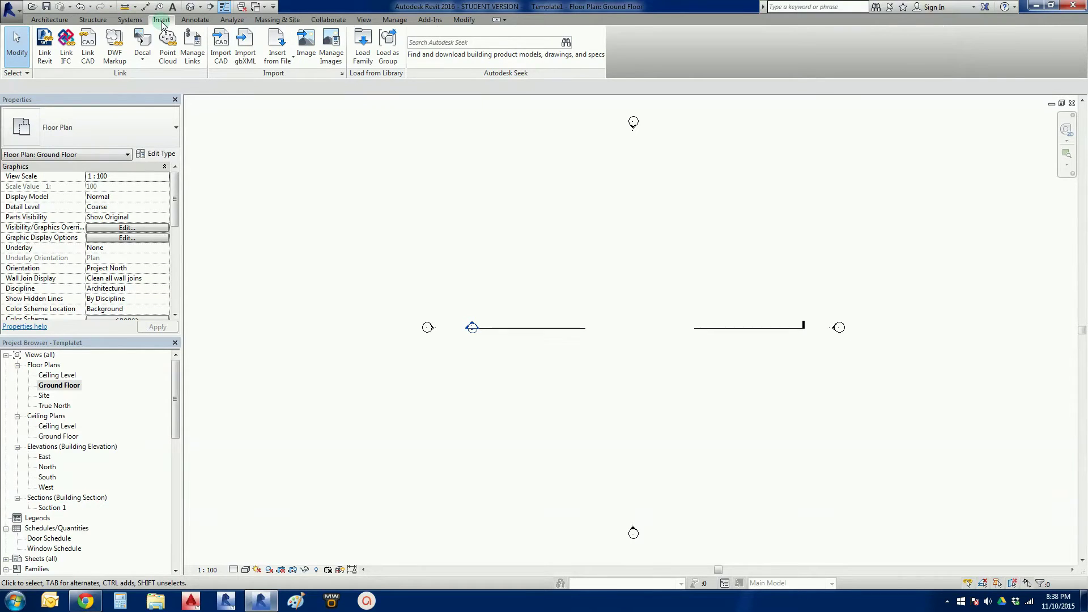
left_click(362, 54)
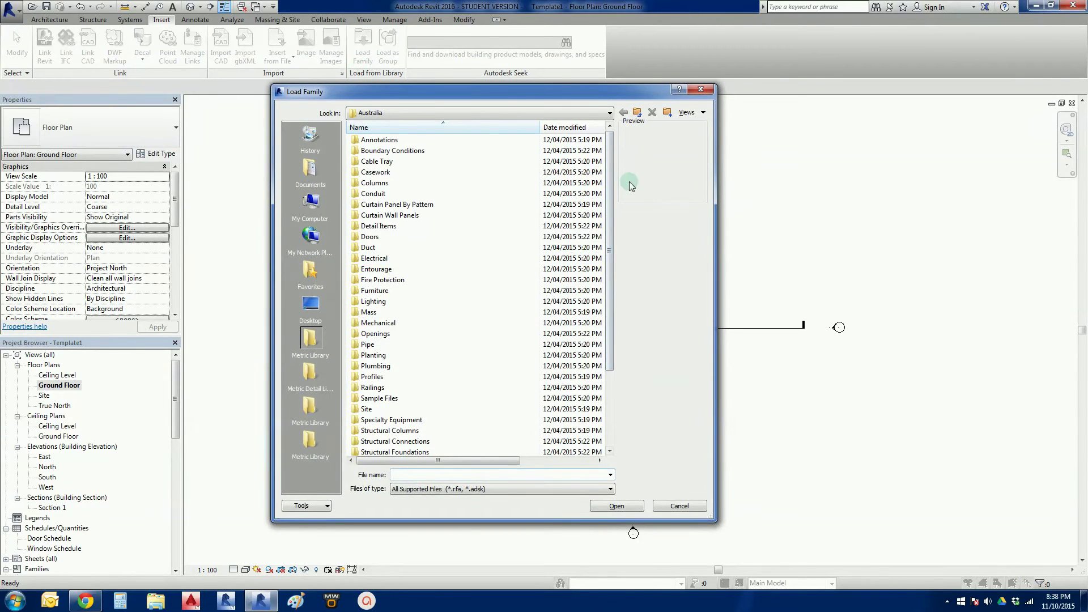
left_click_drag(594, 96, 606, 32)
left_click_drag(559, 451, 555, 552)
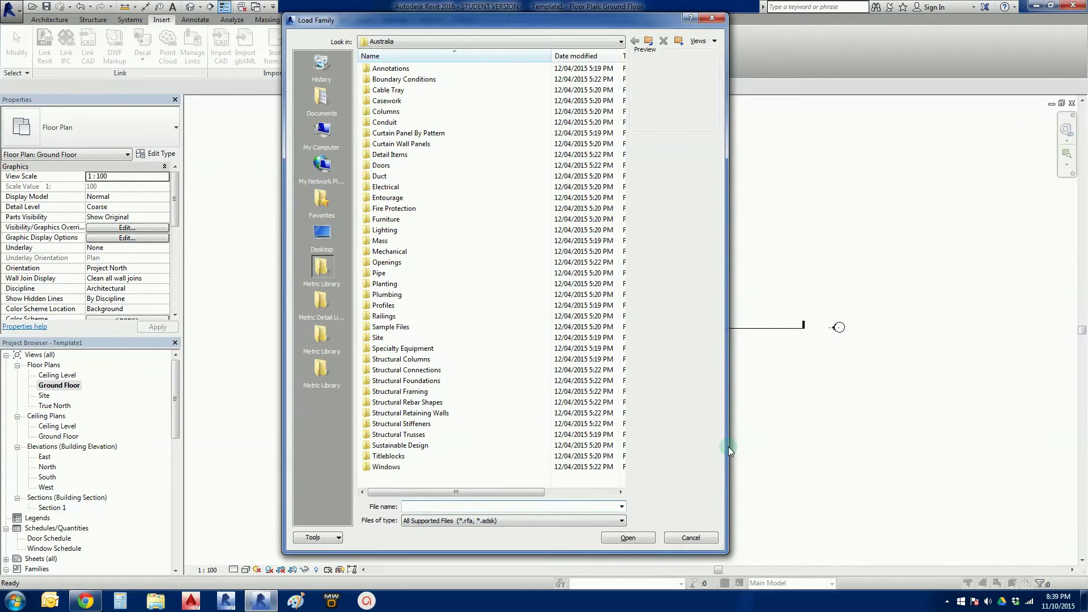
left_click_drag(729, 447, 842, 451)
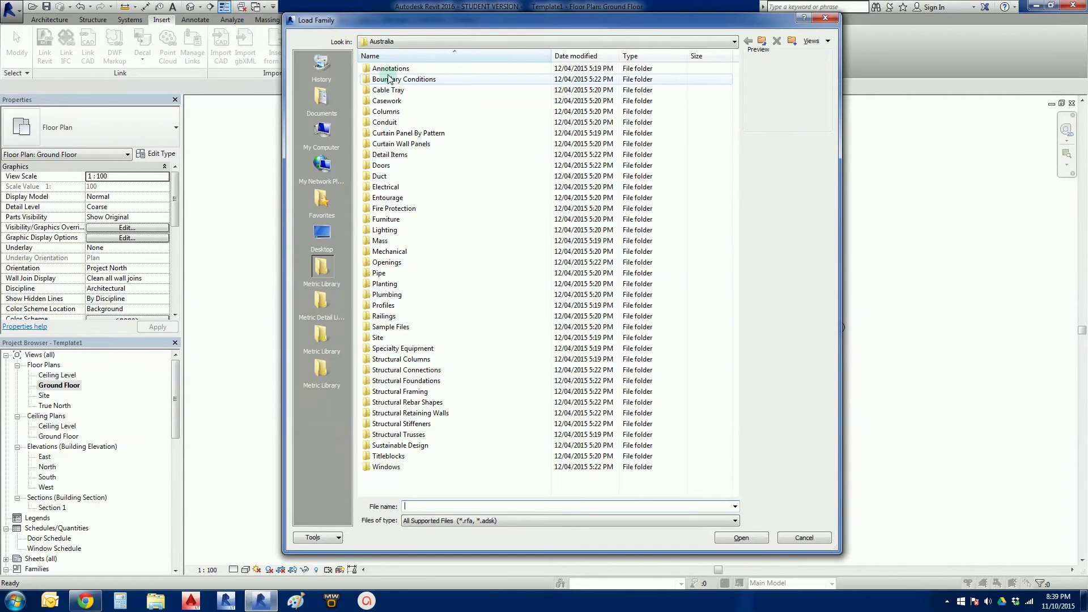
left_click(379, 175)
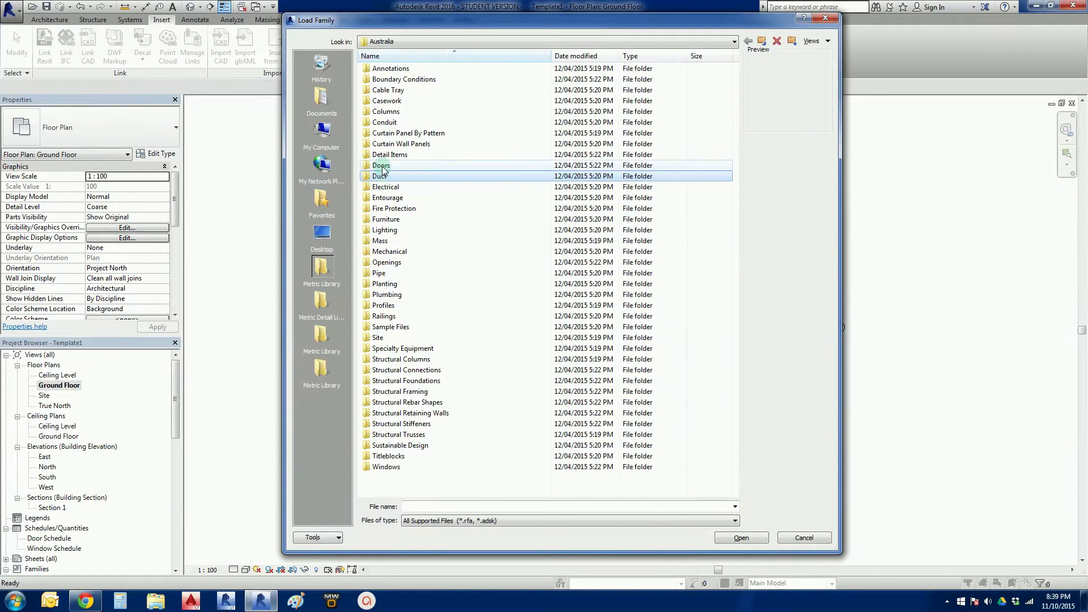
double_click(381, 166)
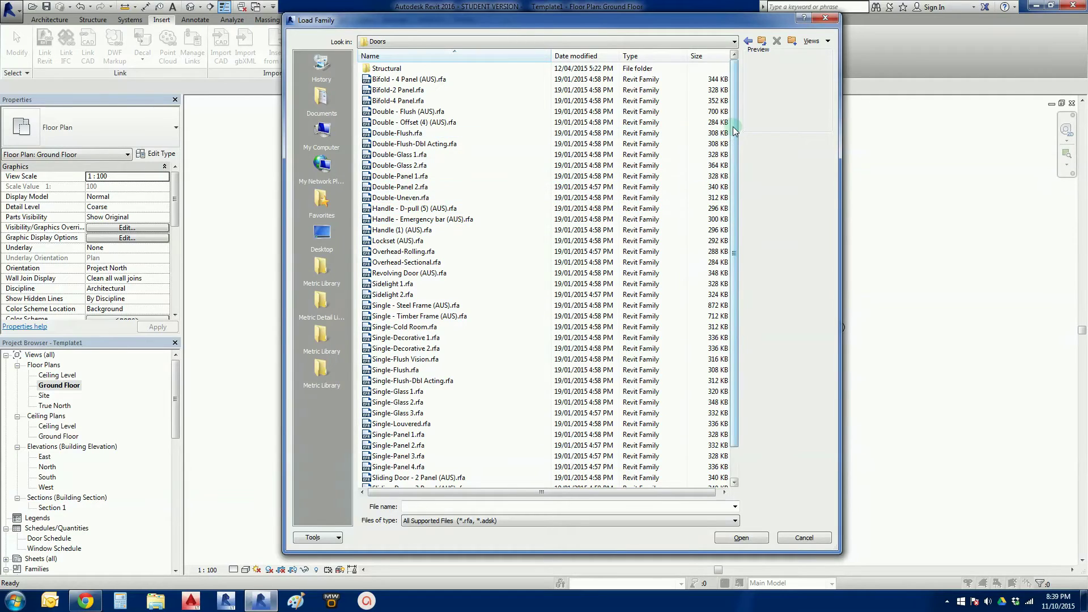
- Load the Overhead-Rolling, Sliding Door - 2 Panel (AUS) and Single - Timber Frame (AUS) doors
mouse_move(734, 130)
left_mouse_down()
mouse_move(735, 157)
mouse_move(735, 130)
left_mouse_up()
left_click_drag(612, 21, 613, 10)
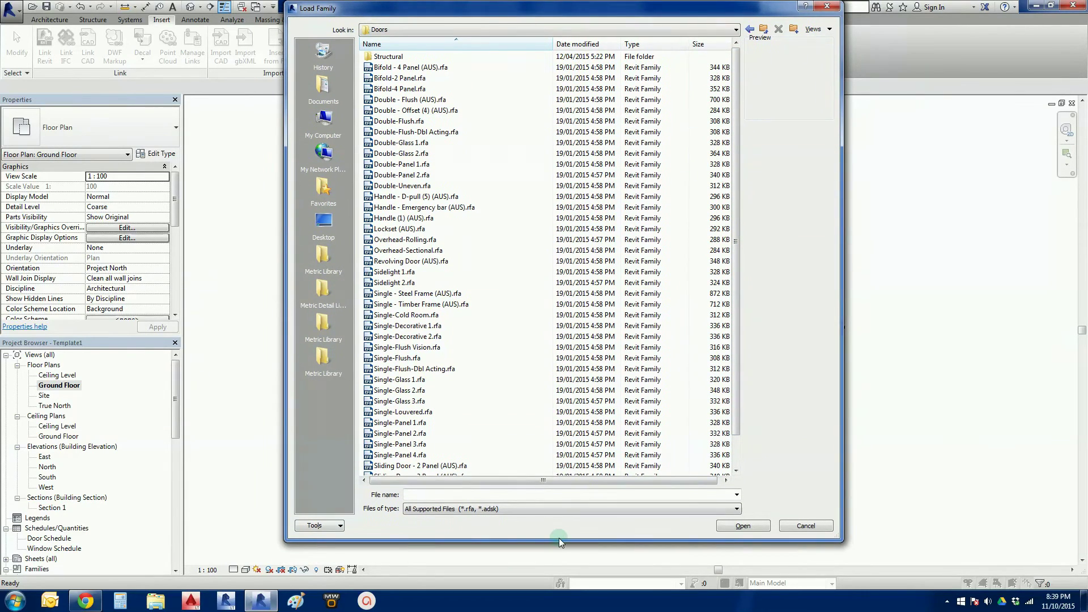
left_click_drag(559, 540, 561, 574)
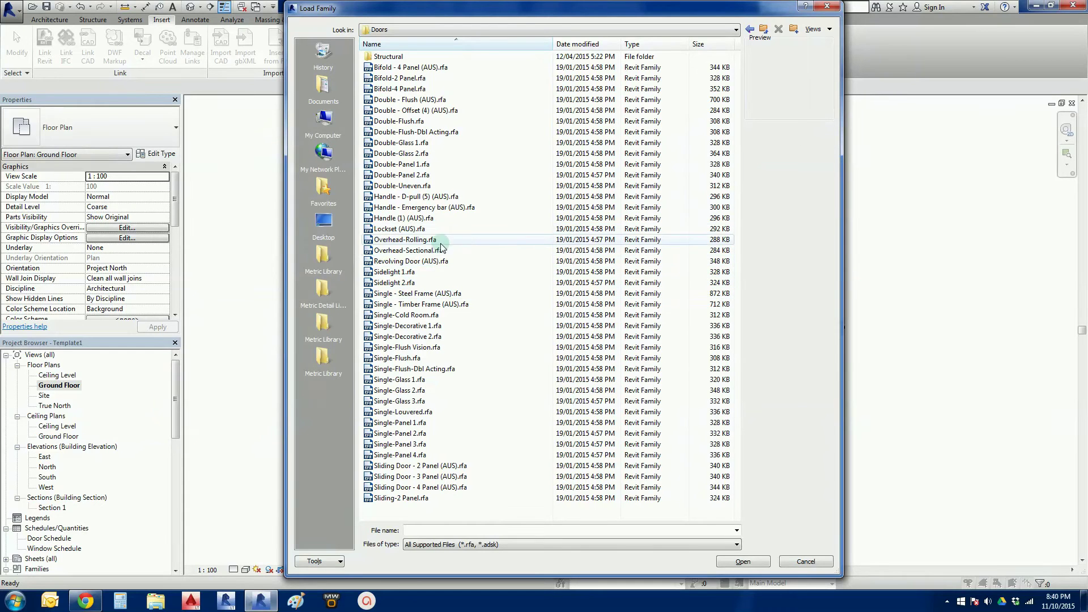
left_click(385, 242)
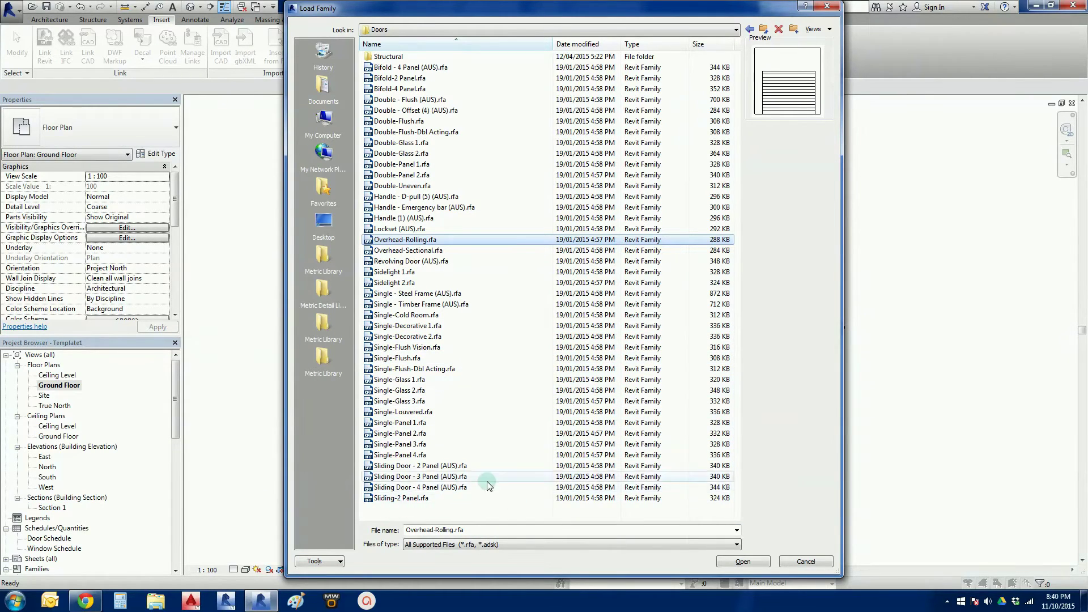
left_click(395, 470, "ctrl")
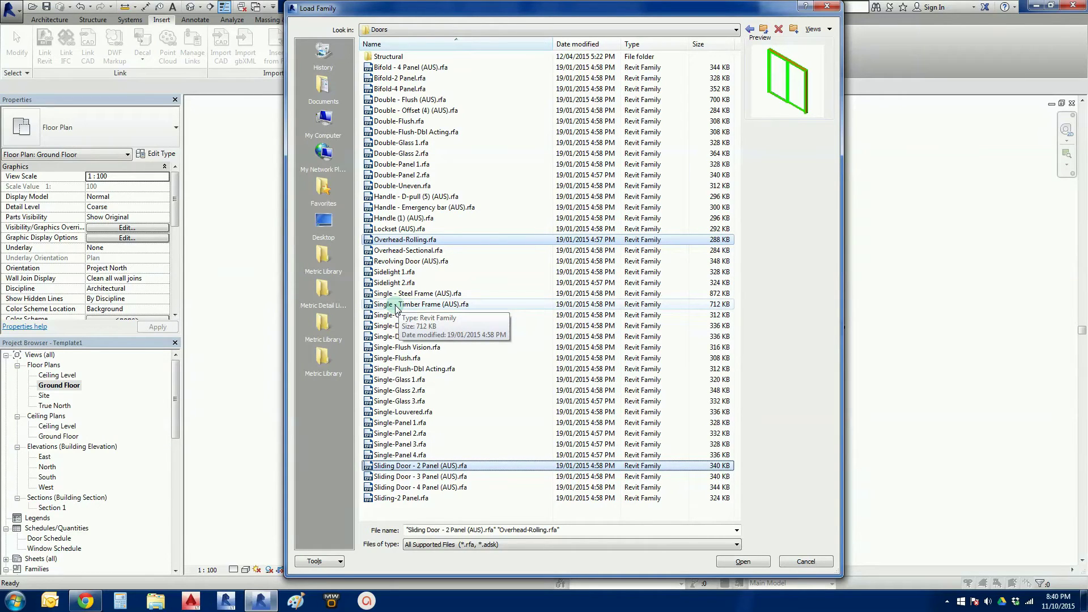
left_click(494, 305, "ctrl")
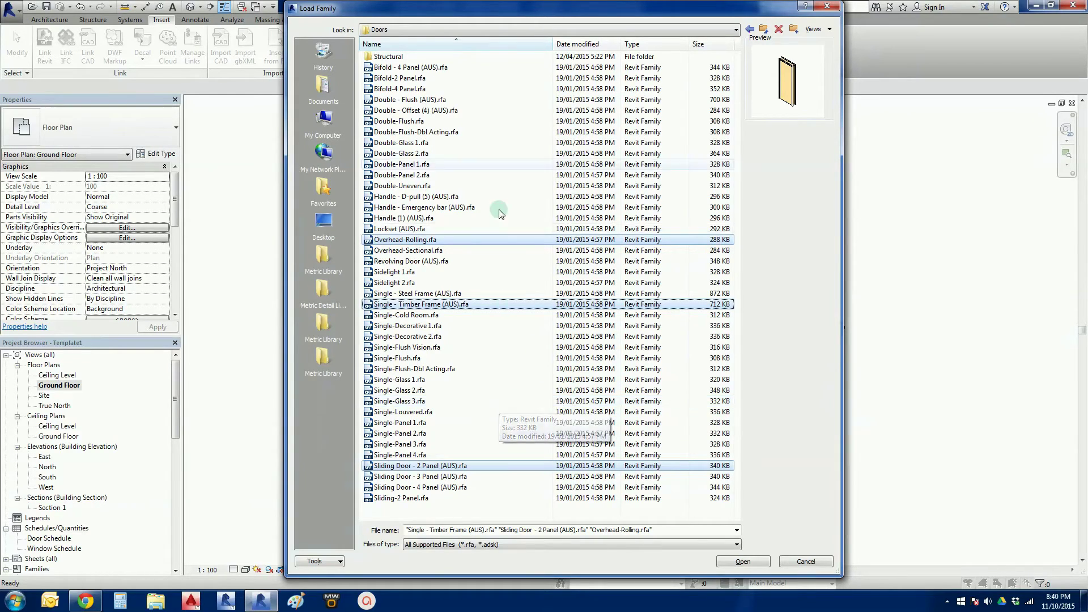
left_click(721, 562)
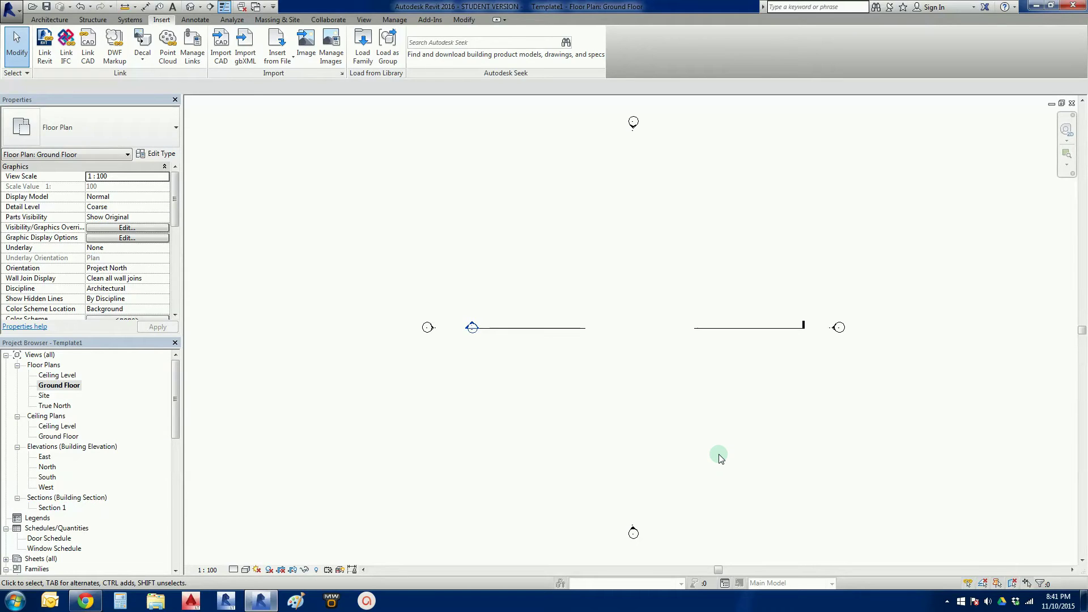
key("d")
key("r")
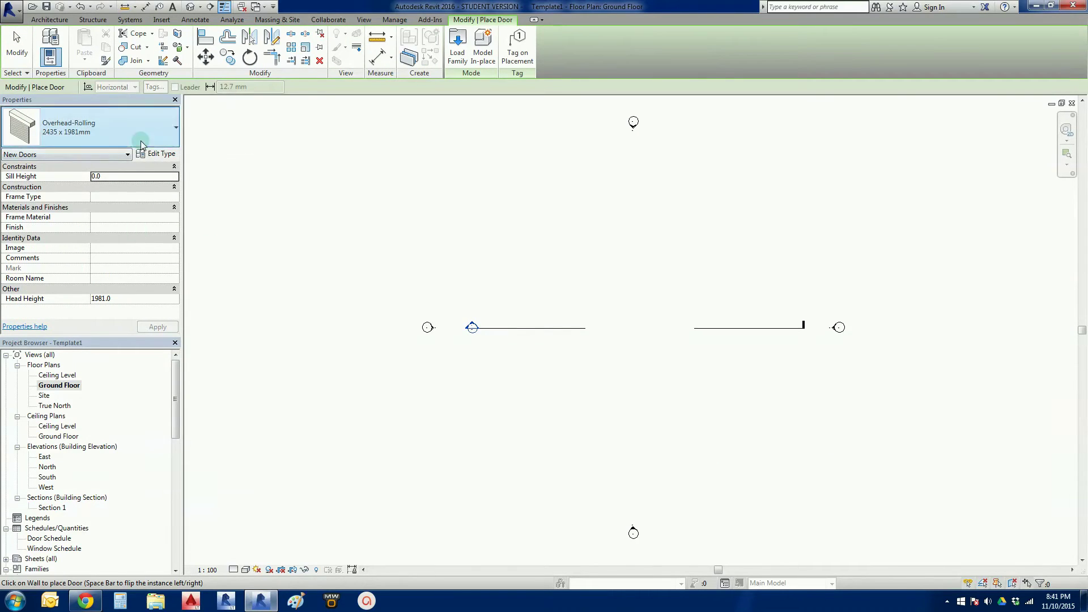
key("Escape")
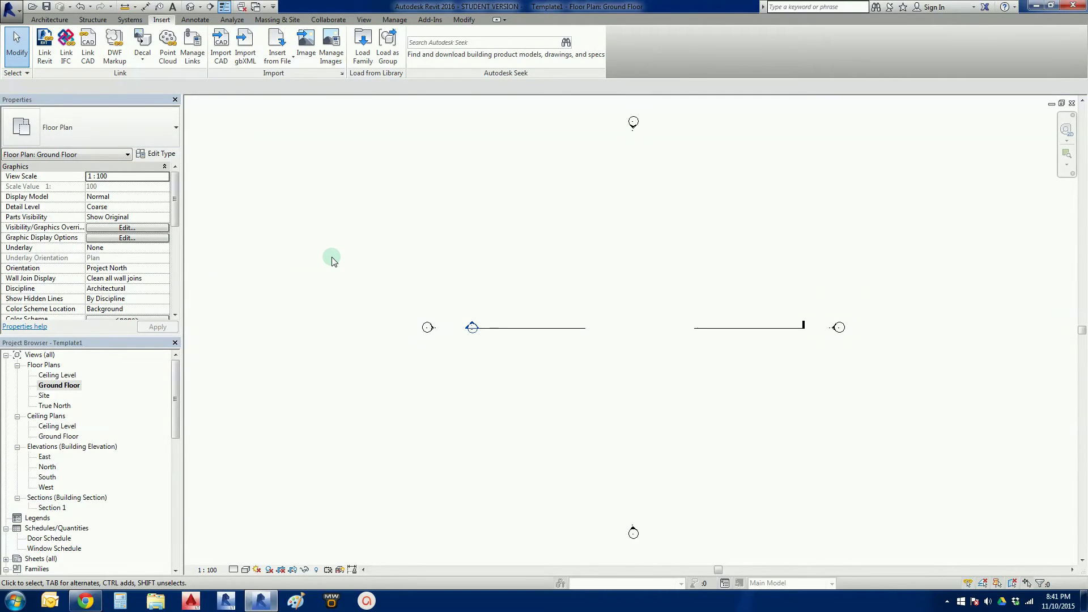
- Open the Windows folder in Load Family, sort by name, and preview the Awning (AUS) windows
left_click(364, 57)
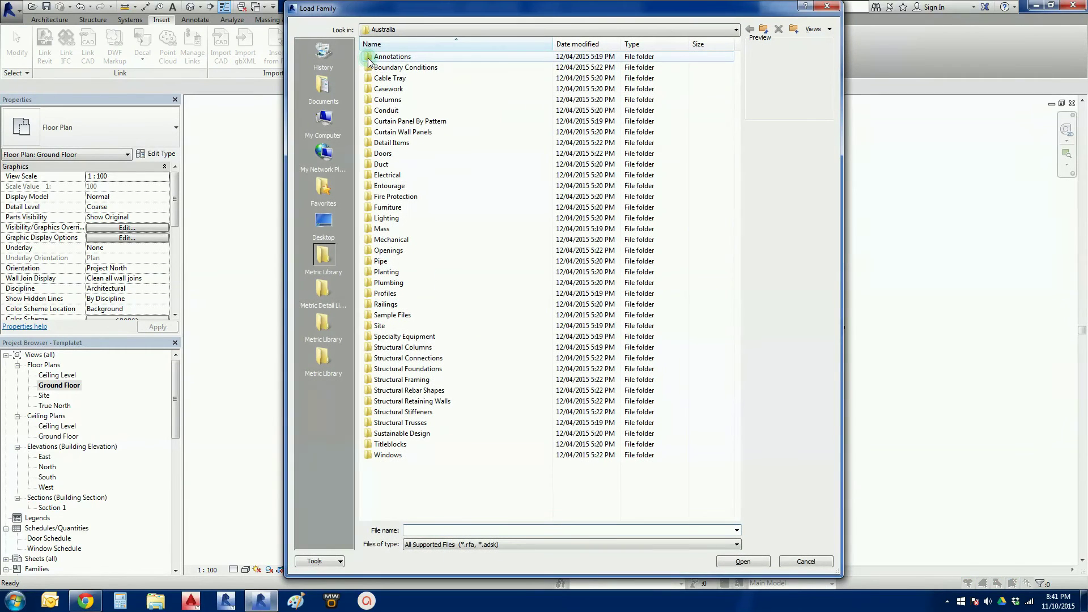
double_click(390, 457)
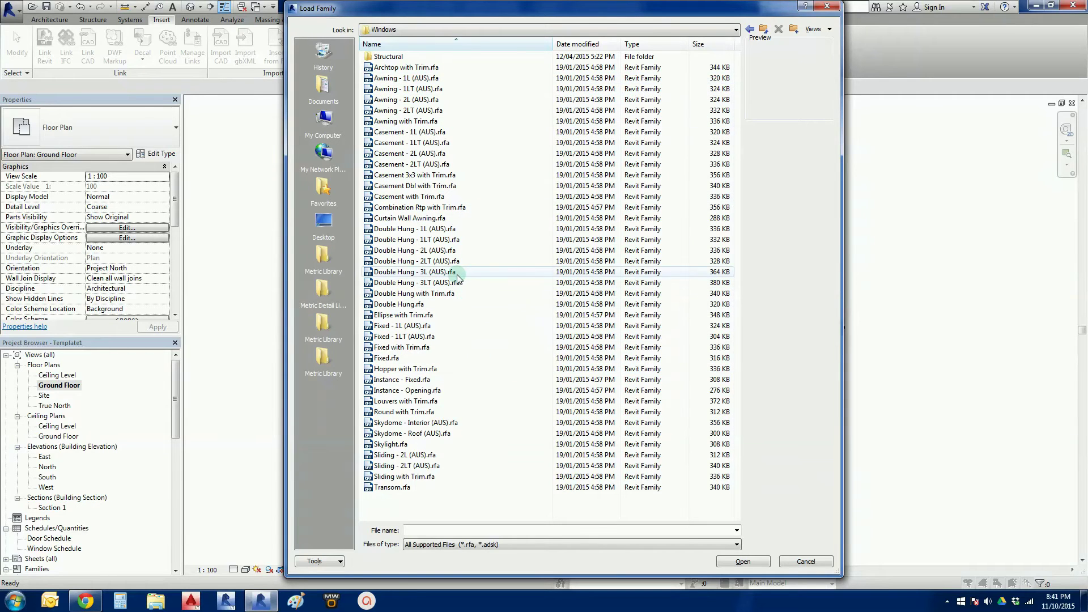
left_click(453, 43)
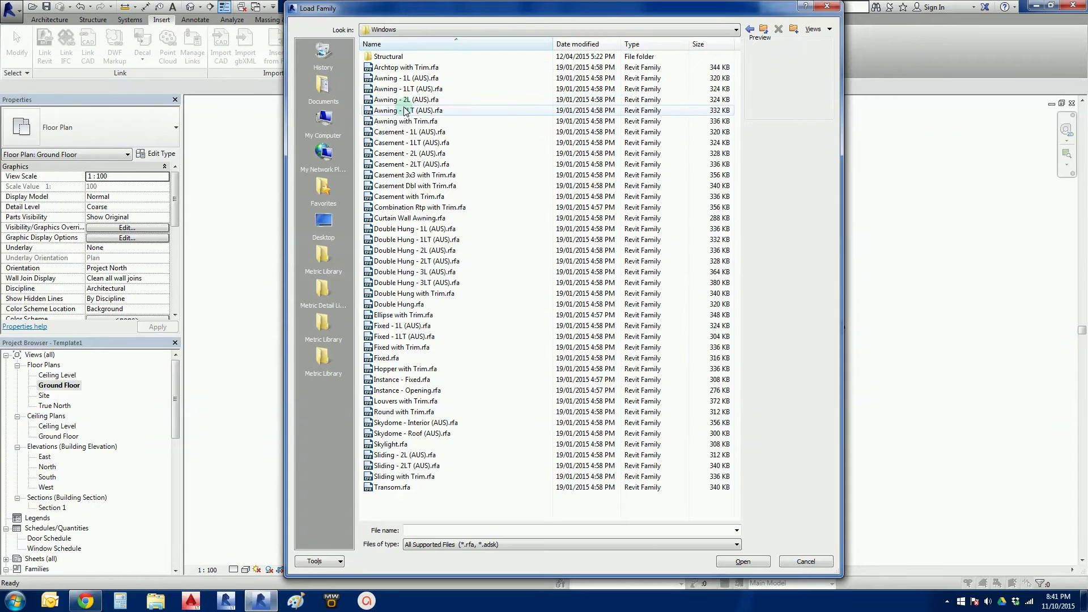
left_click(391, 79)
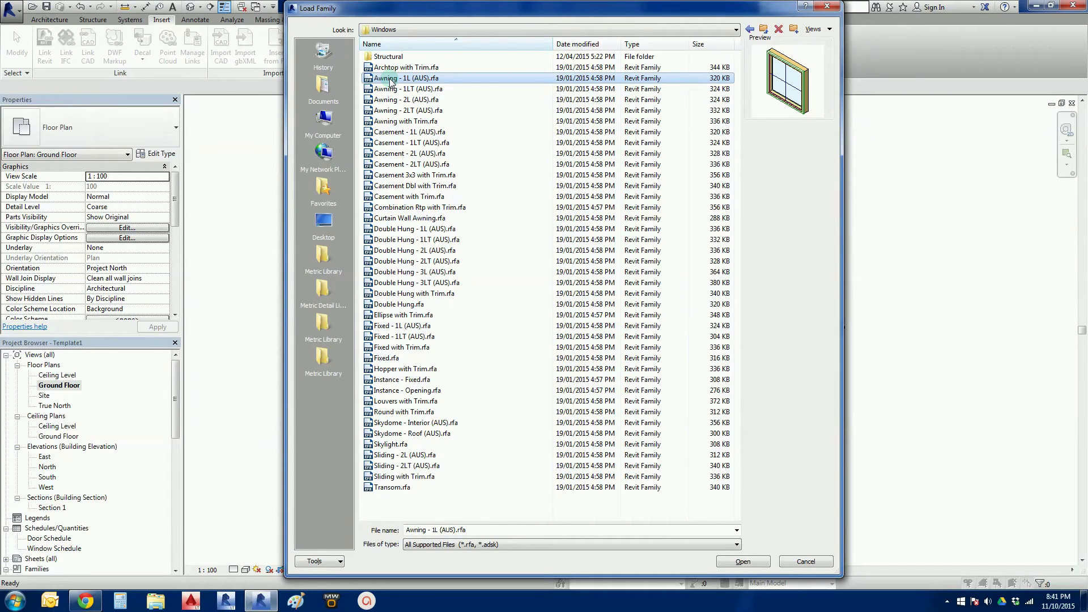
left_click(391, 91)
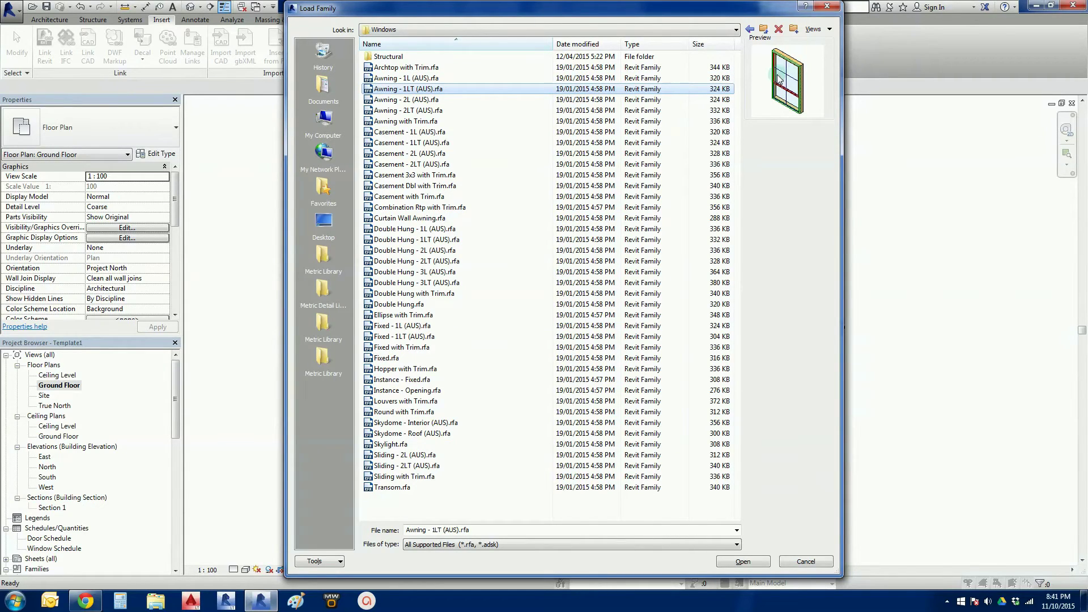
left_click(405, 102)
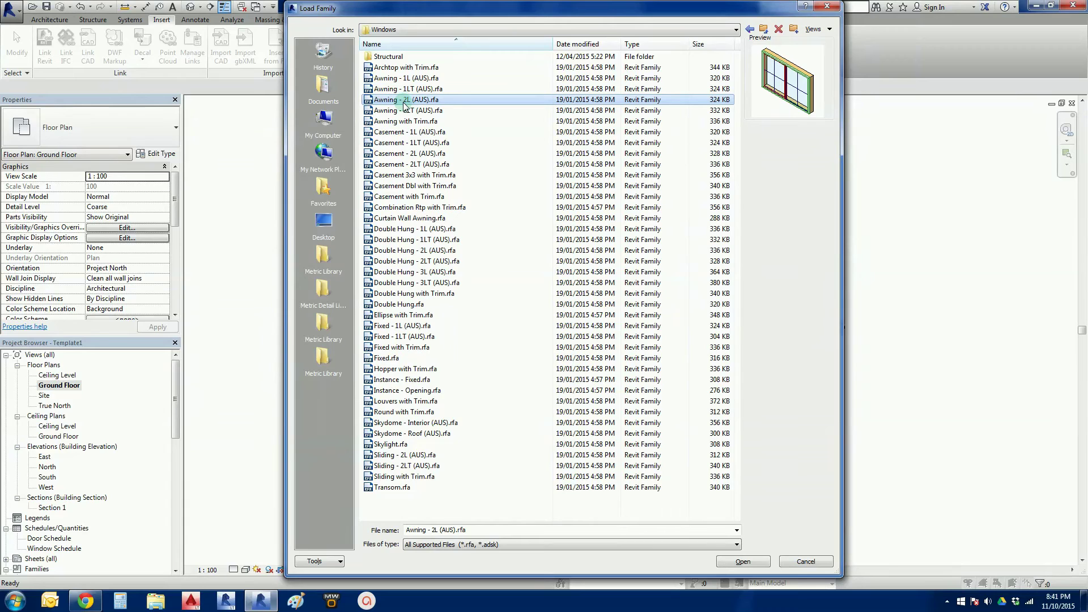
left_click(404, 113)
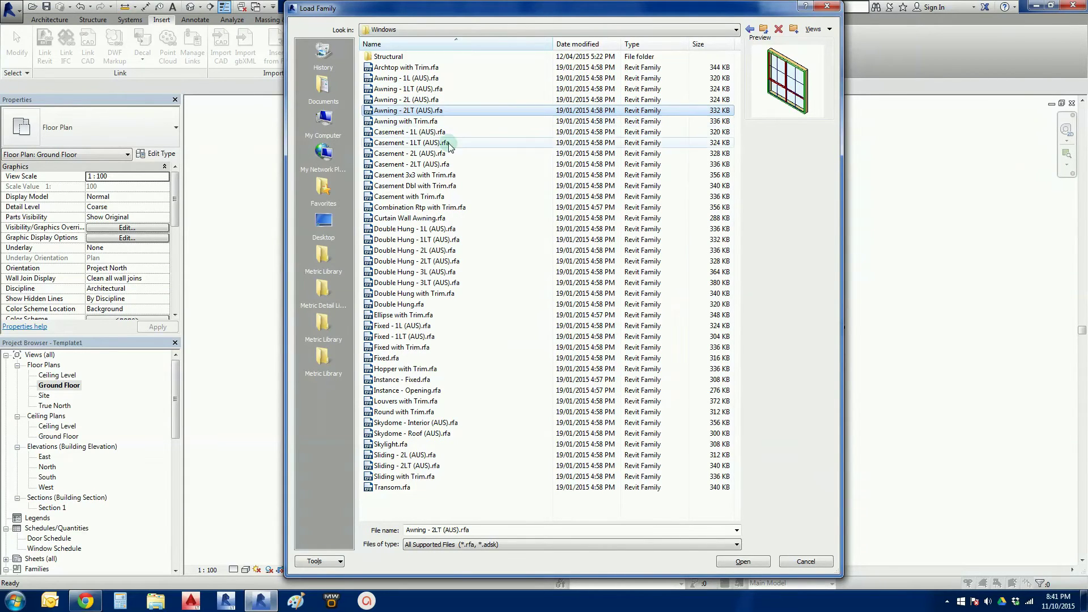
- Select Awning 1L/1LT, Fixed 1L/1LT and Sliding 2L/2LT (AUS) window families
left_click(395, 78)
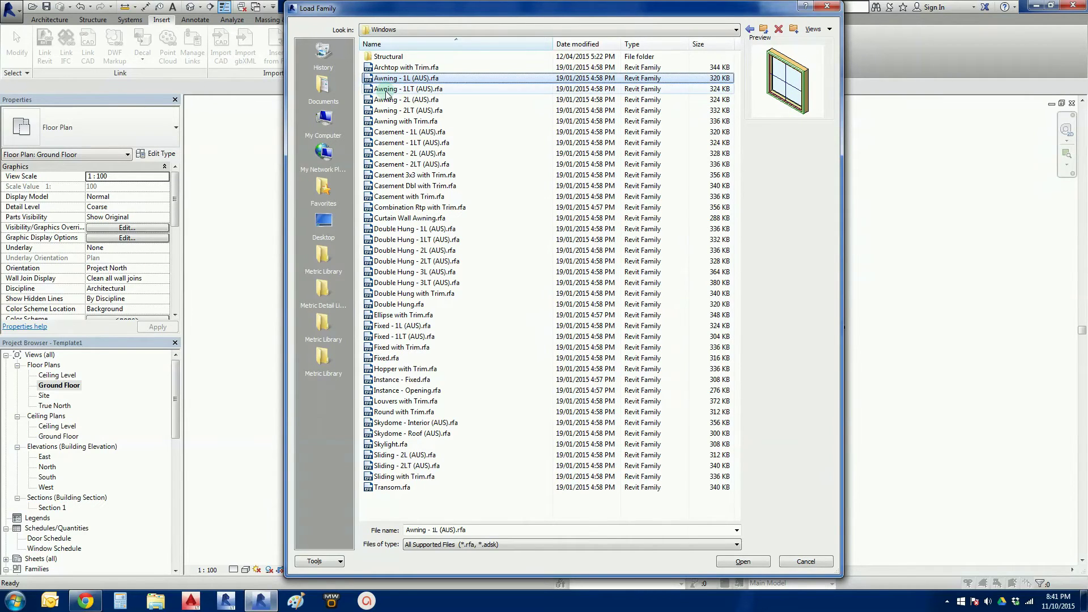
left_click(385, 90, "ctrl")
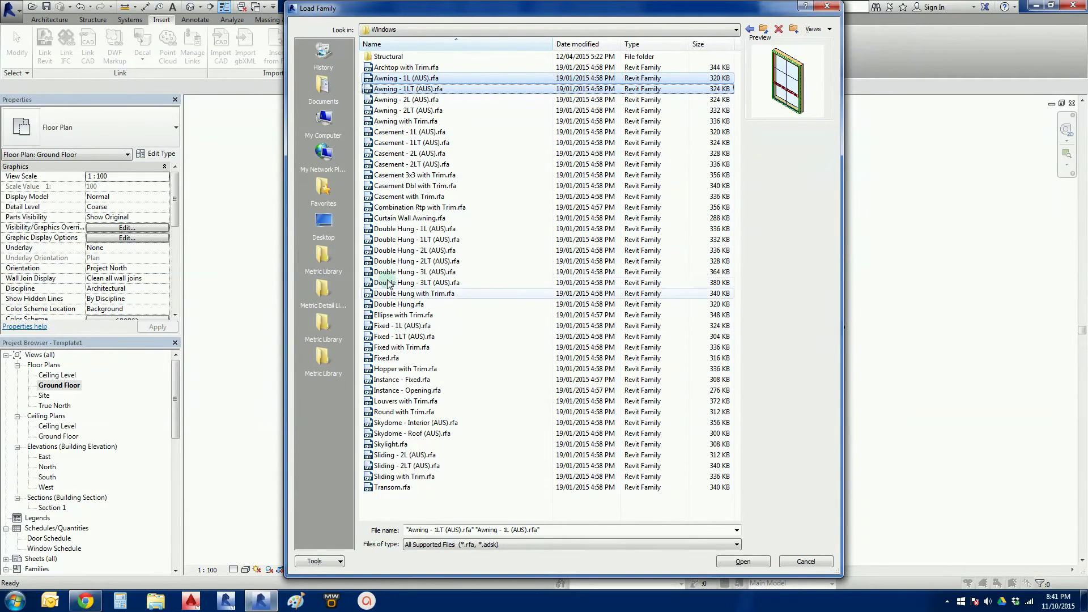
left_click(389, 326, "ctrl")
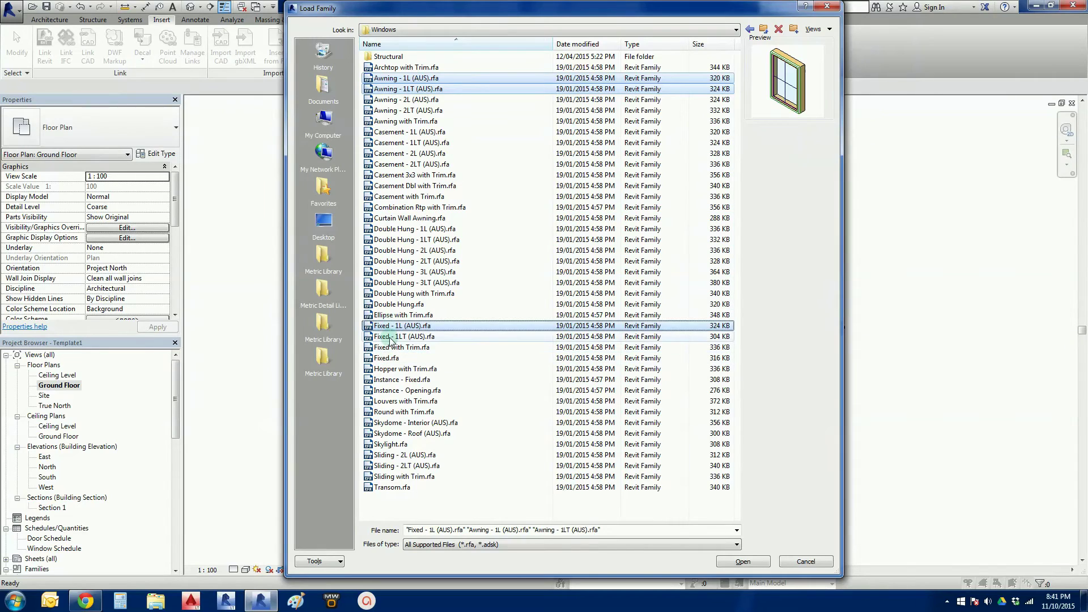
left_click(390, 337, "ctrl")
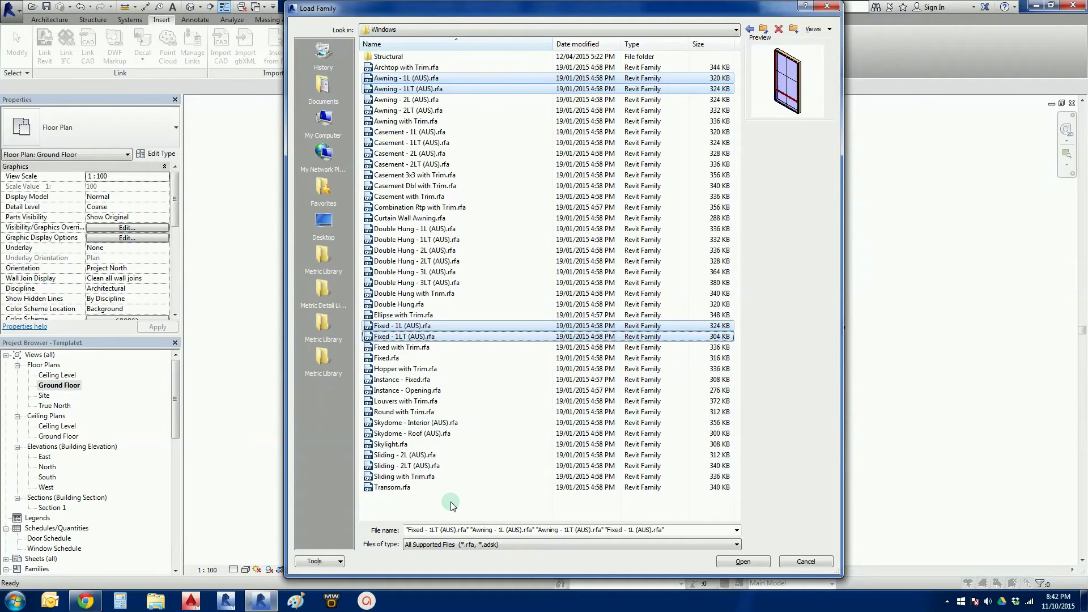
left_click(379, 457, "ctrl")
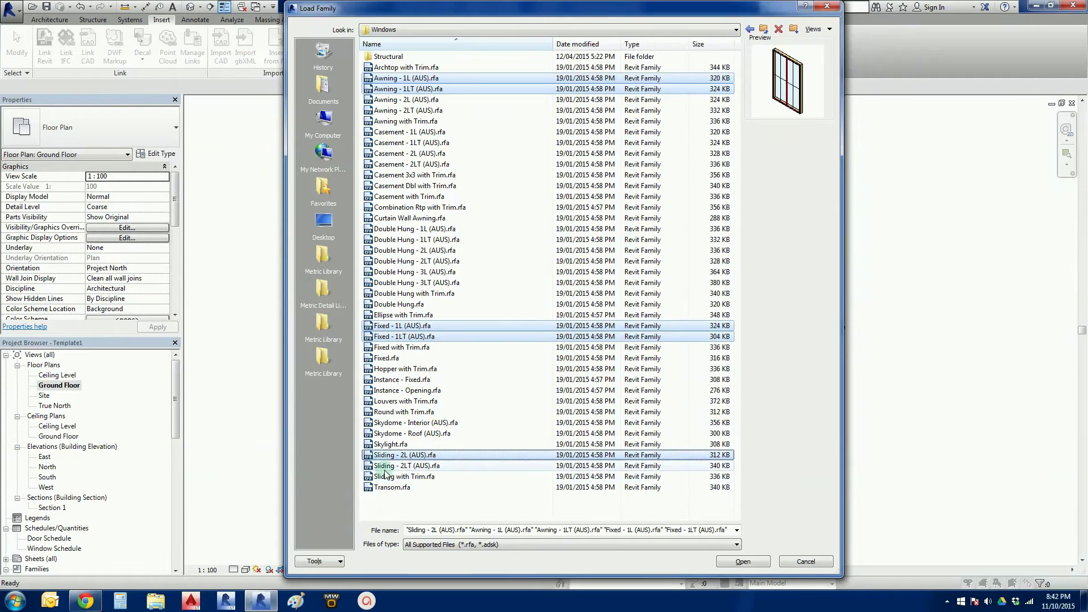
left_click(386, 467, "ctrl")
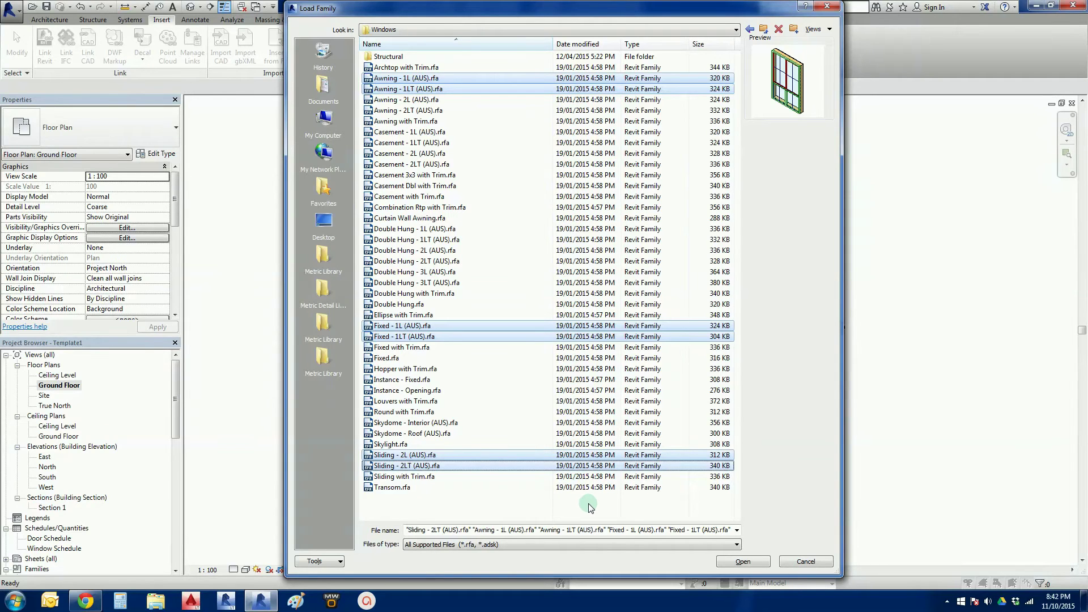
- Load the six window families, choosing type 1216 for Sliding - 2LT (AUS)
left_click(743, 561)
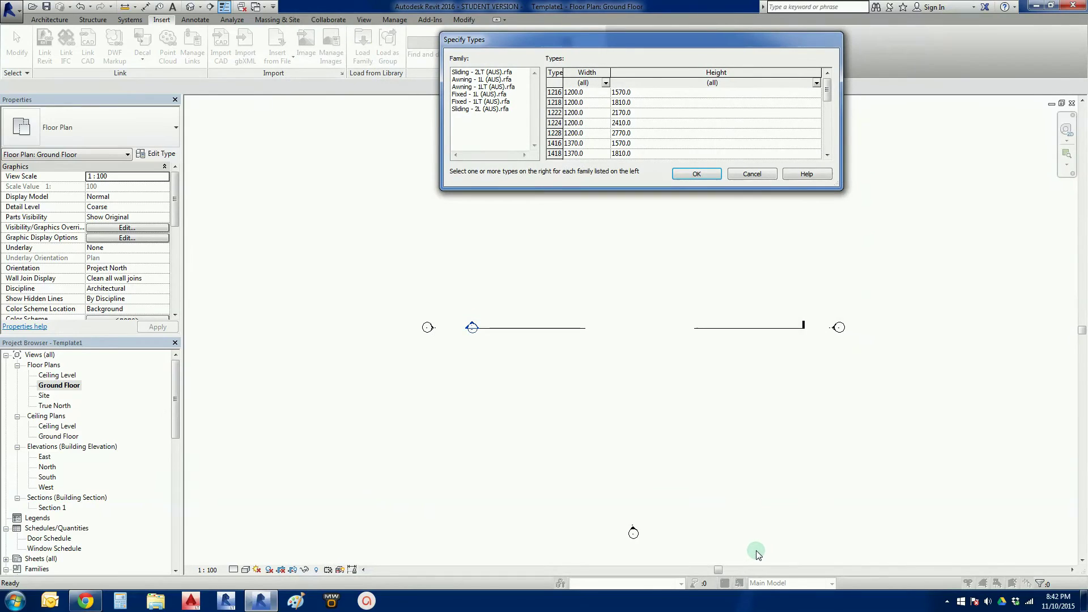
left_click_drag(624, 42, 544, 130)
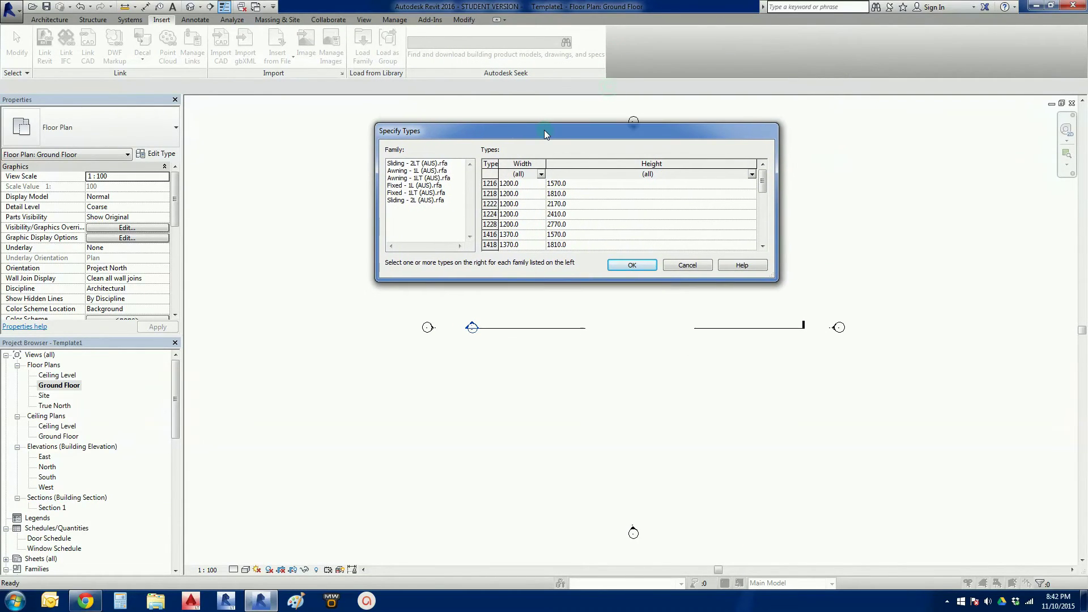
left_click(490, 184)
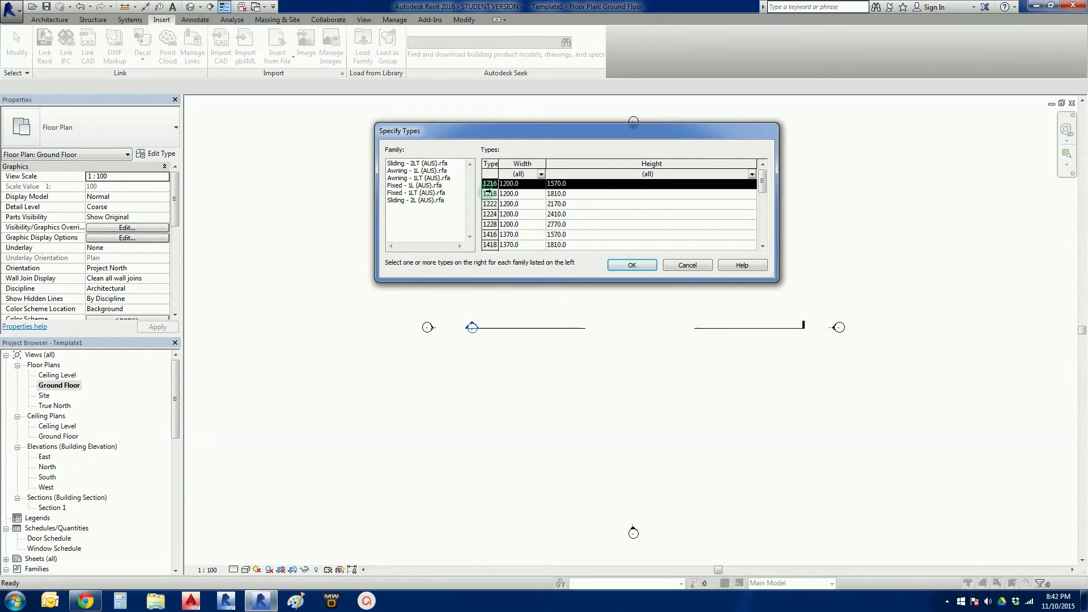
left_click(632, 266)
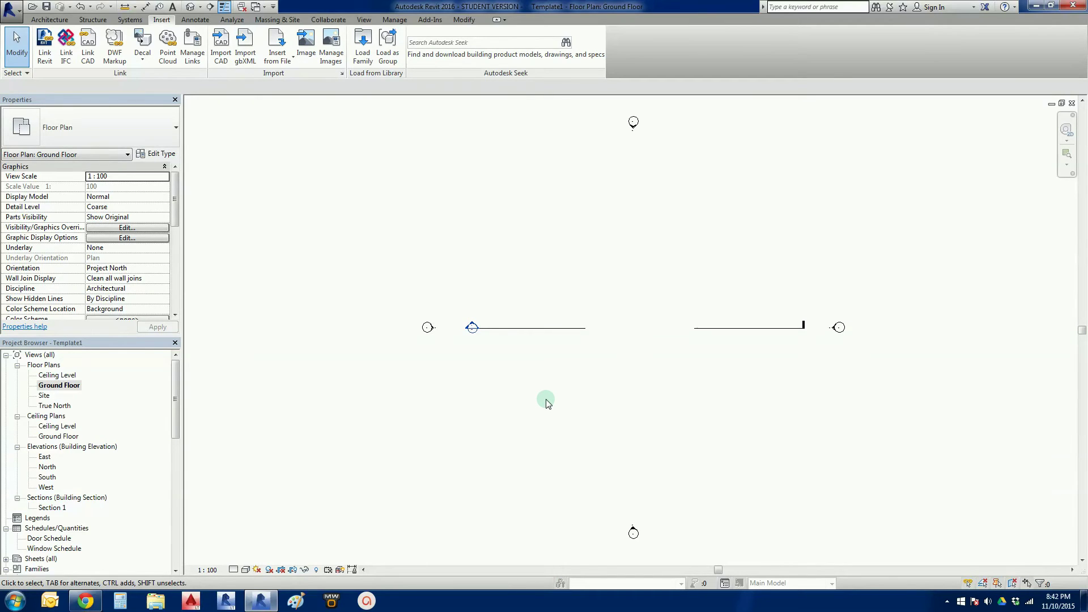
key("w")
key("n")
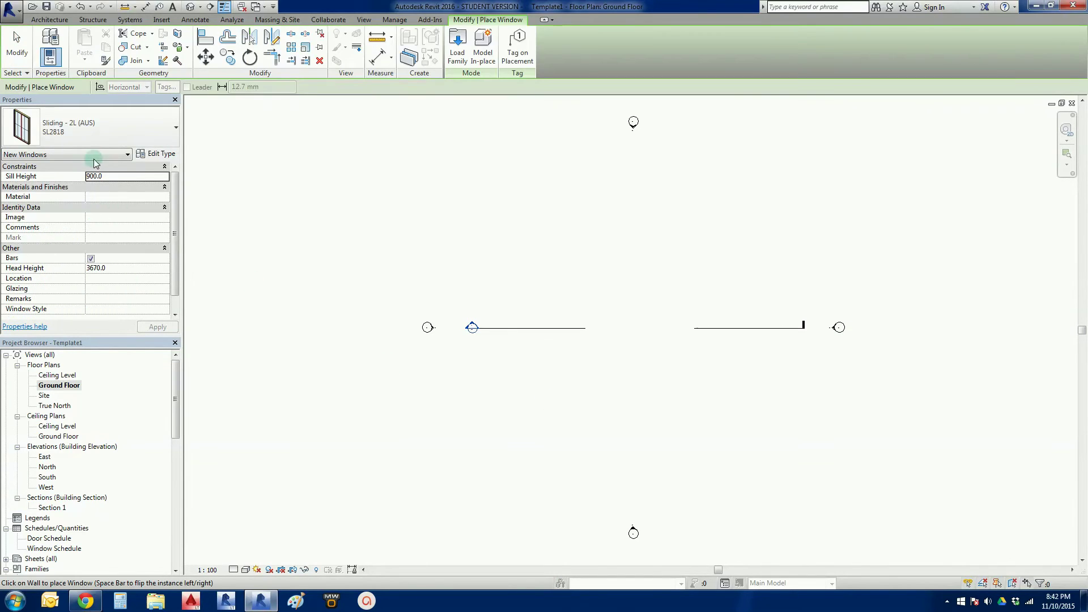
left_click(111, 128)
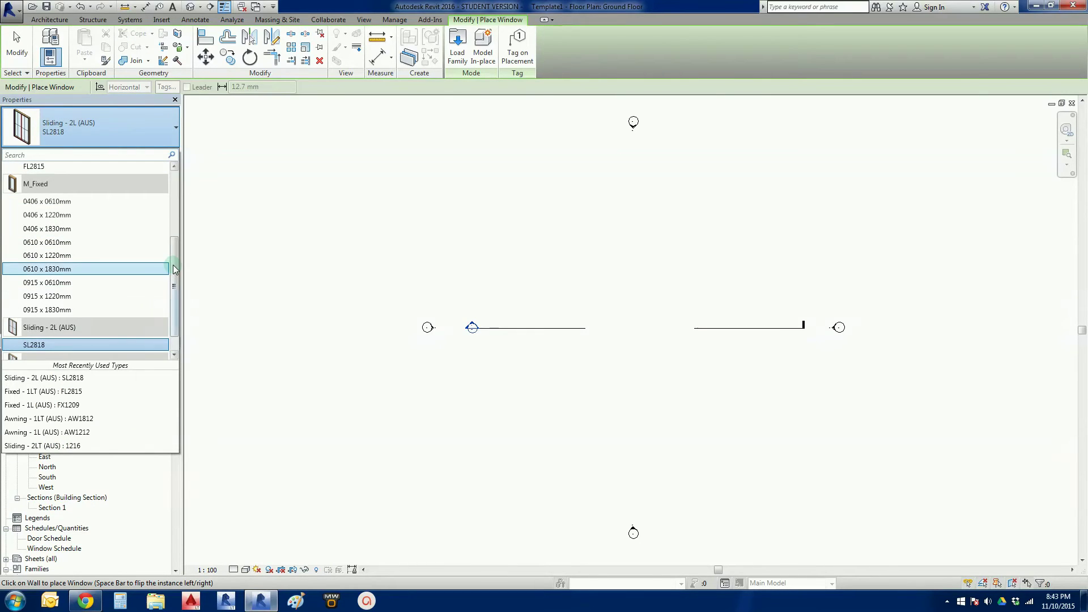
left_click_drag(174, 269, 172, 184)
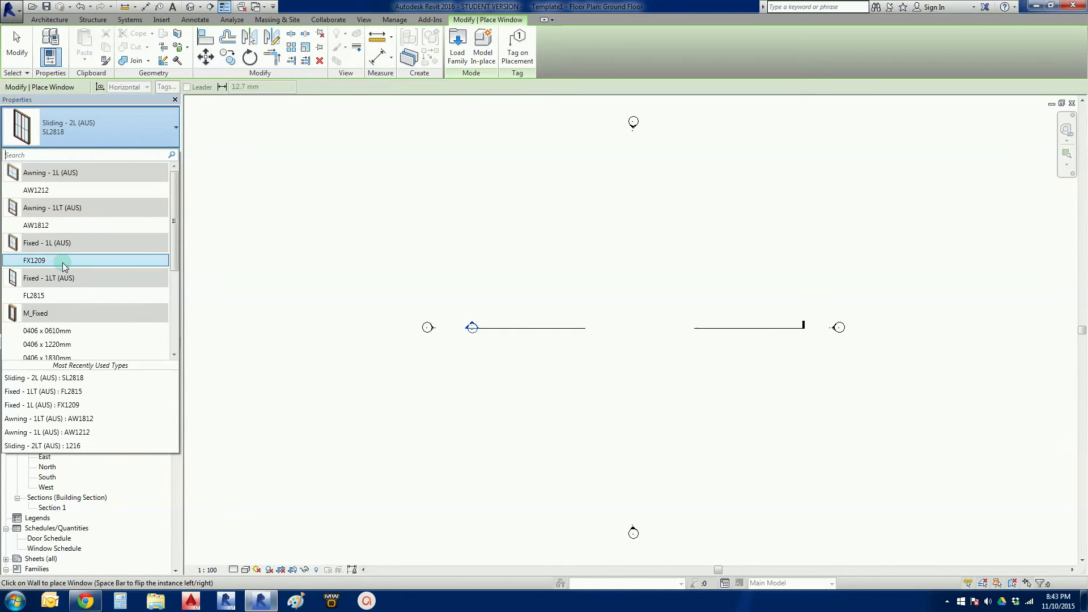
left_click_drag(173, 247, 170, 326)
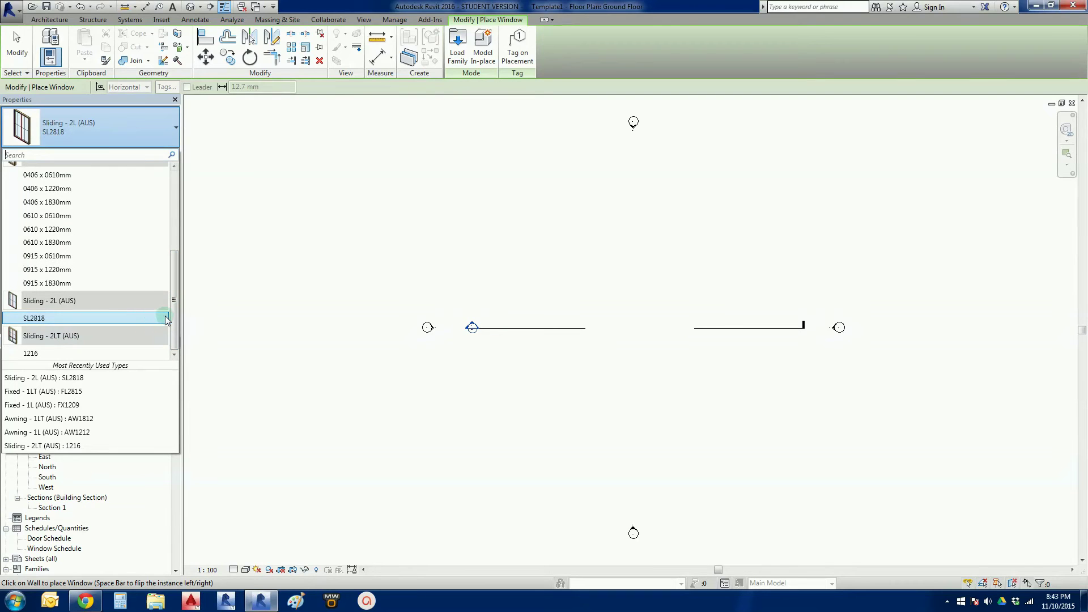
scroll(168, 306, "up", 3)
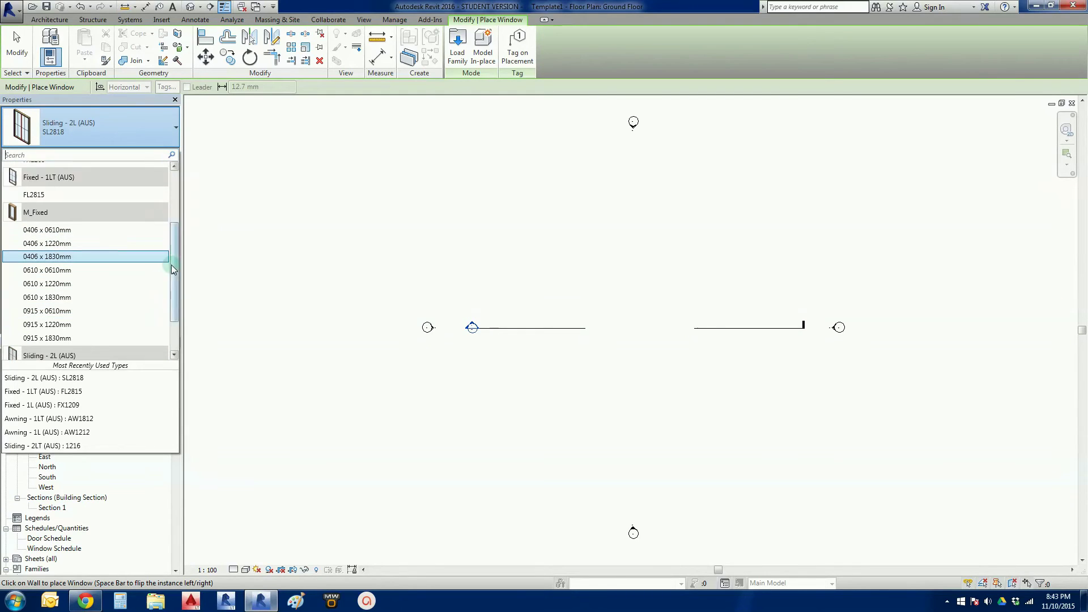
scroll(172, 269, "down", 2)
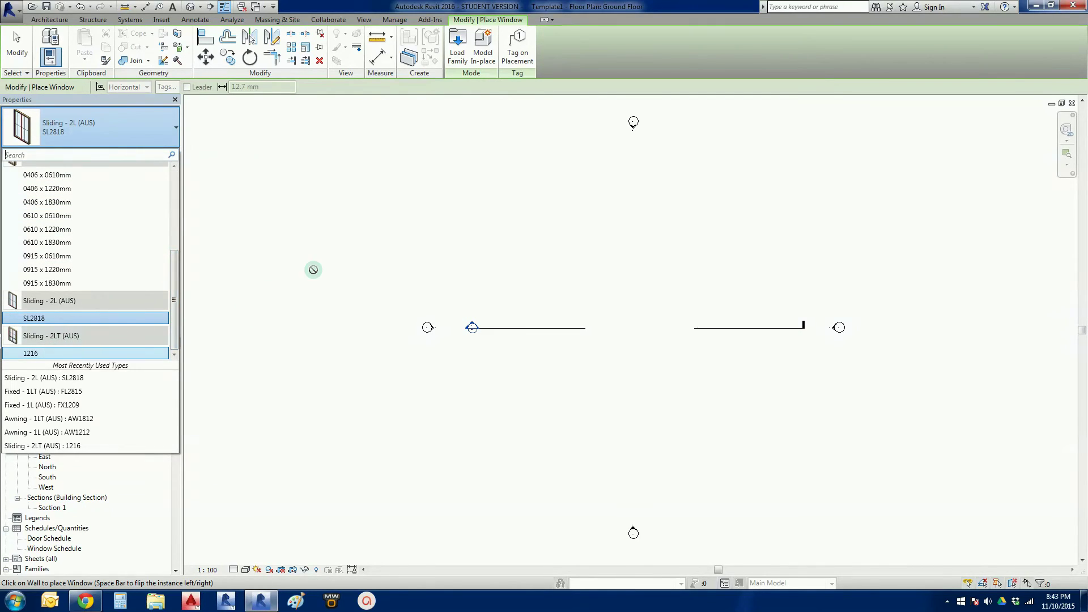
left_click(102, 340)
key("Escape")
key("Escape")
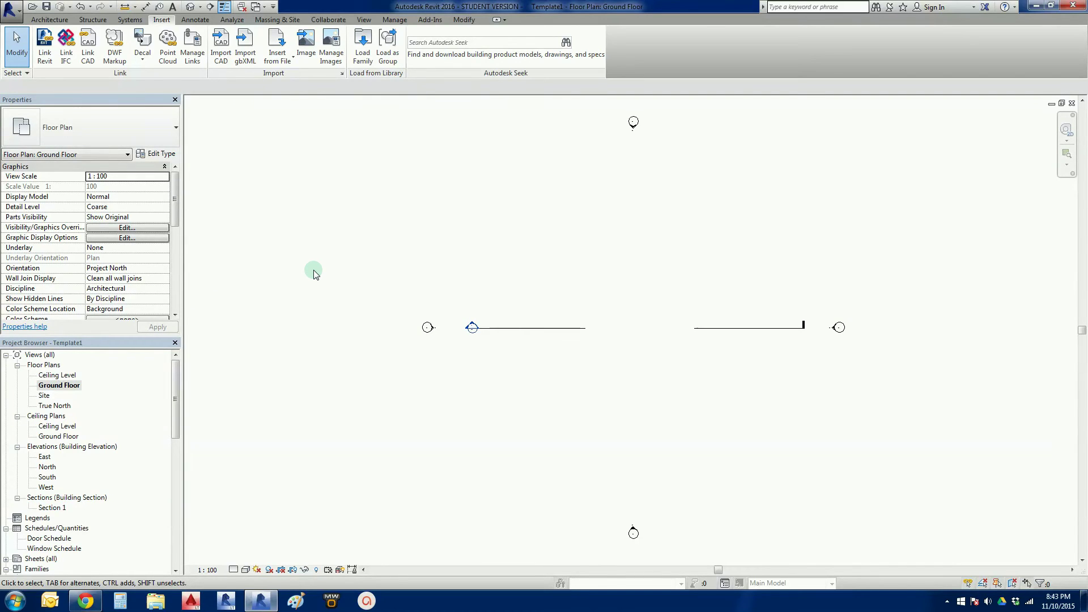
- Load Toilet-Domestic-3D.rfa from Plumbing > Architectural > Fixtures > Water Closets
left_click(369, 61)
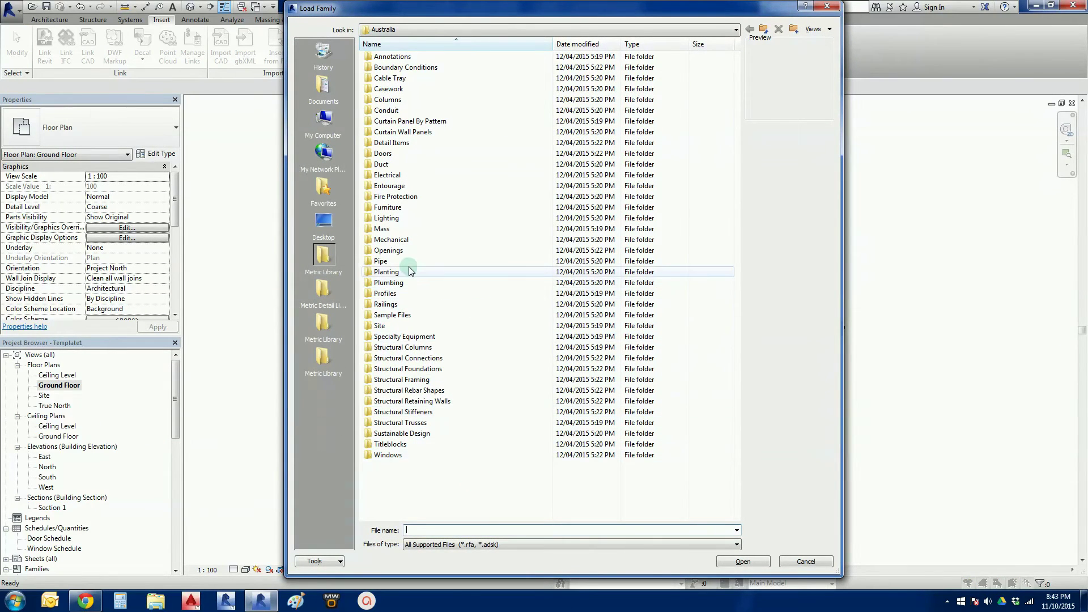
double_click(386, 283)
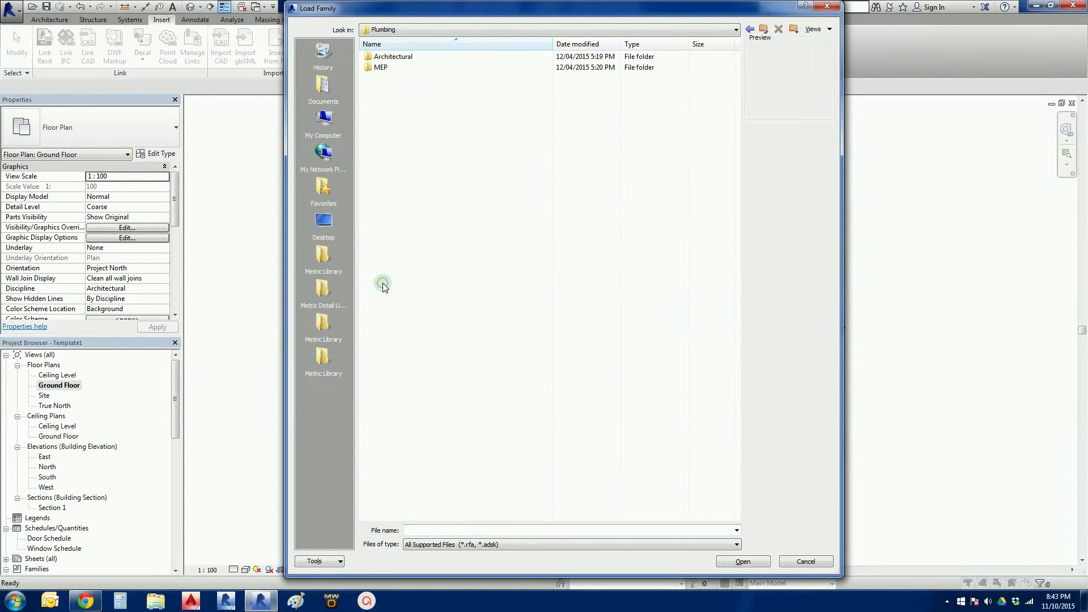
double_click(409, 58)
double_click(393, 57)
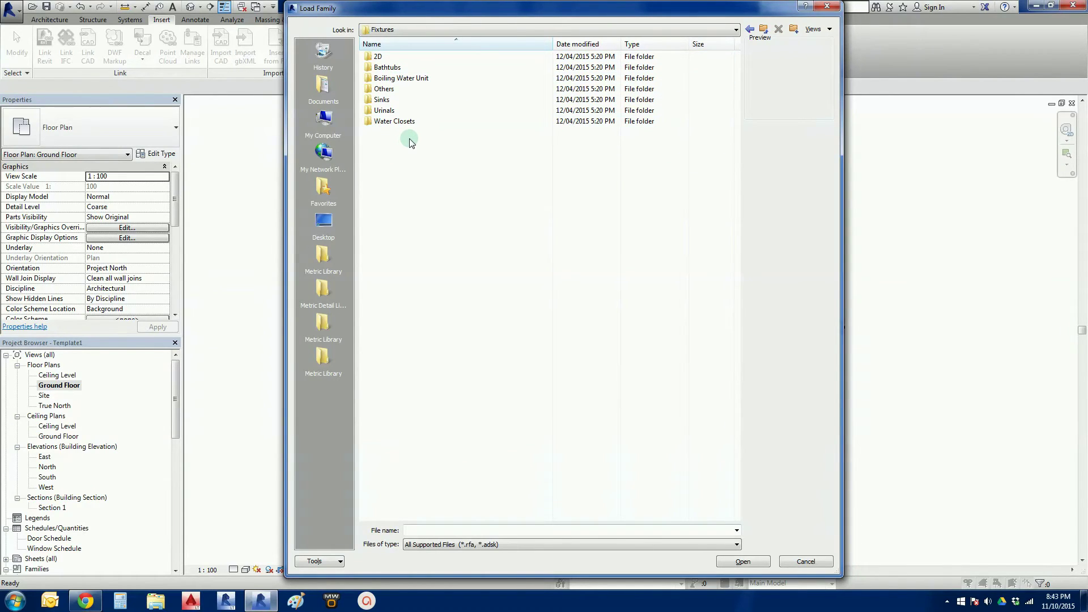
double_click(409, 122)
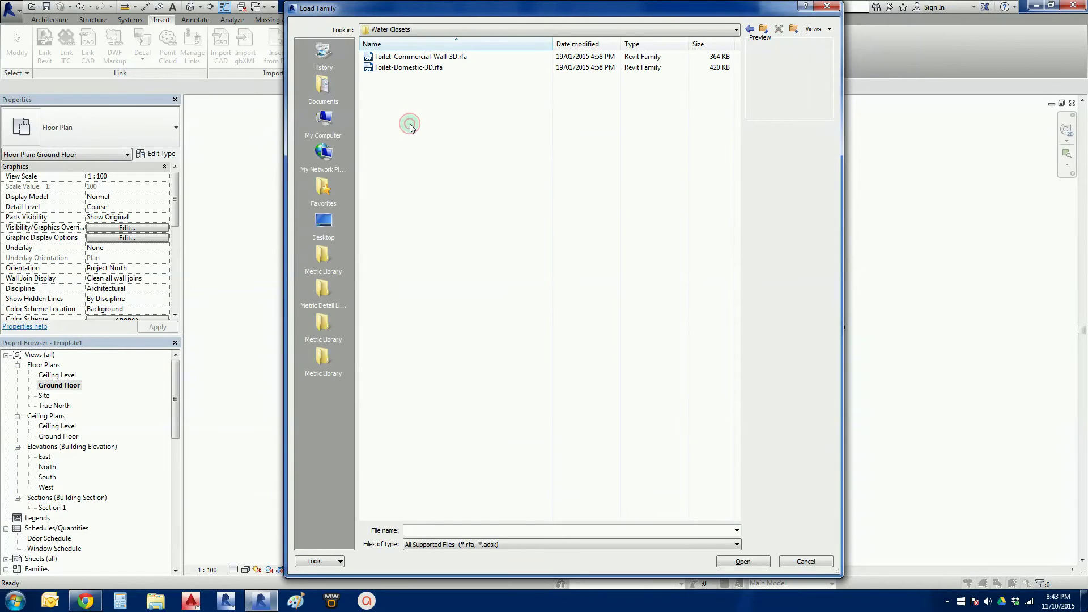
left_click(406, 68)
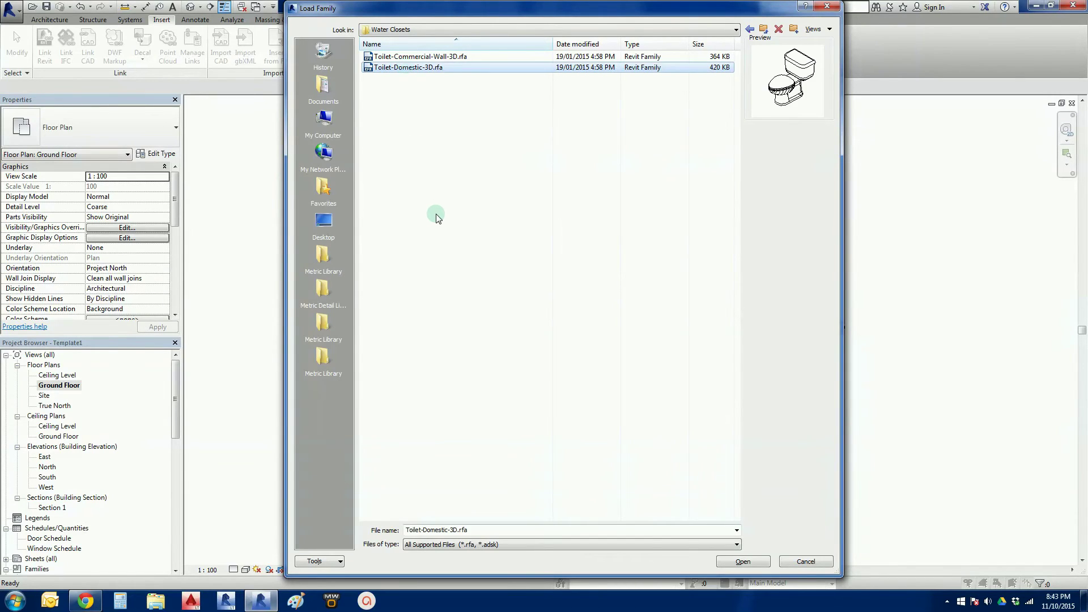
left_click(761, 564)
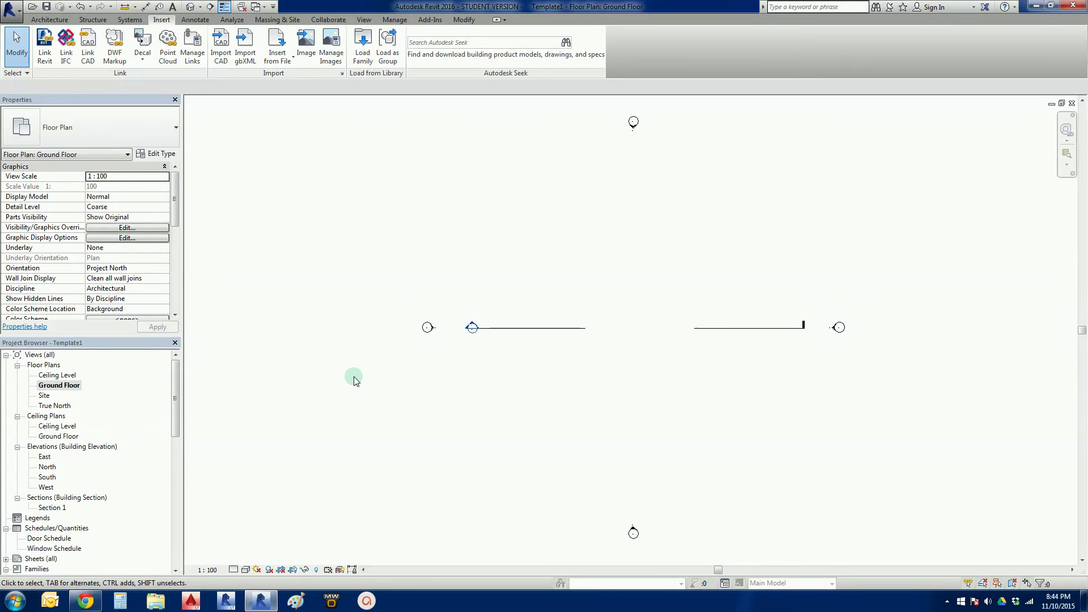
- Window-select and deselect the left elevation marker, then expand Families in the Project Browser
scroll(411, 330, "up", 5)
left_click_drag(417, 297, 505, 376)
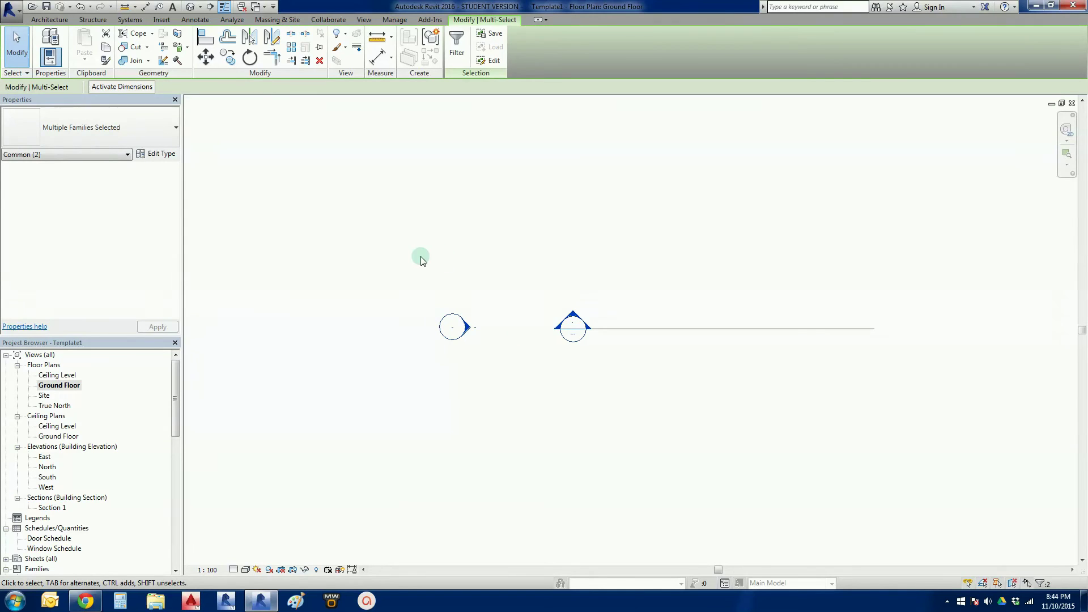
left_click(445, 383)
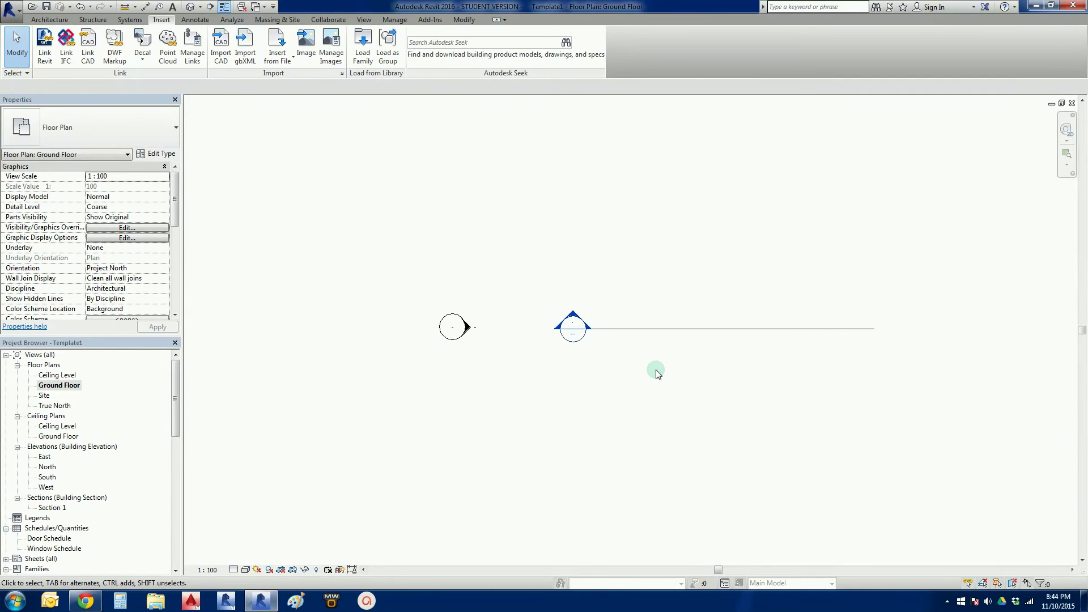
scroll(610, 392, "down", 2)
scroll(610, 393, "down", 3)
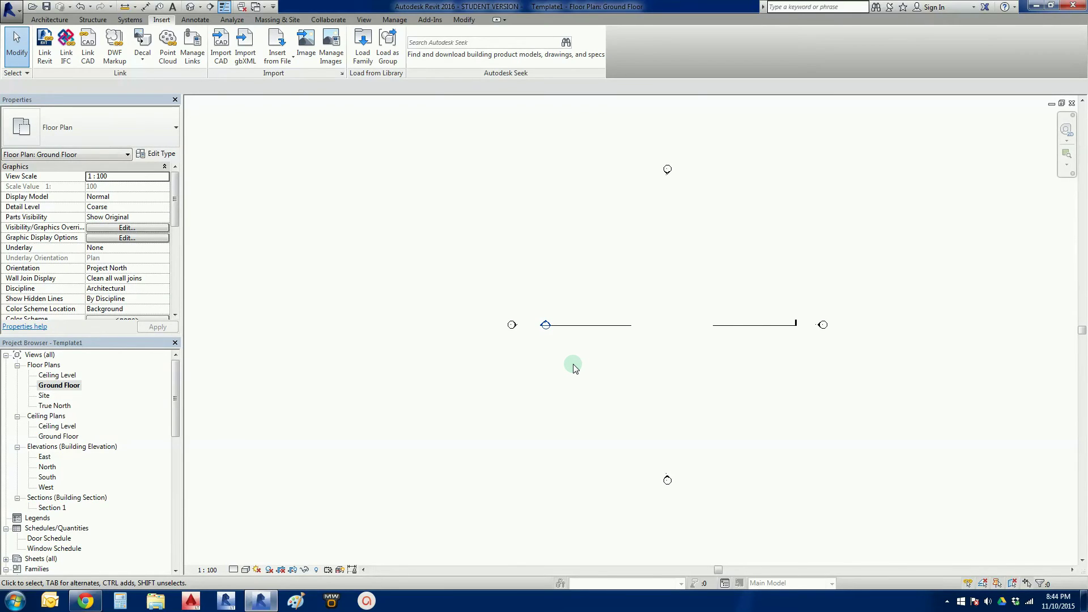
scroll(578, 363, "up", 2)
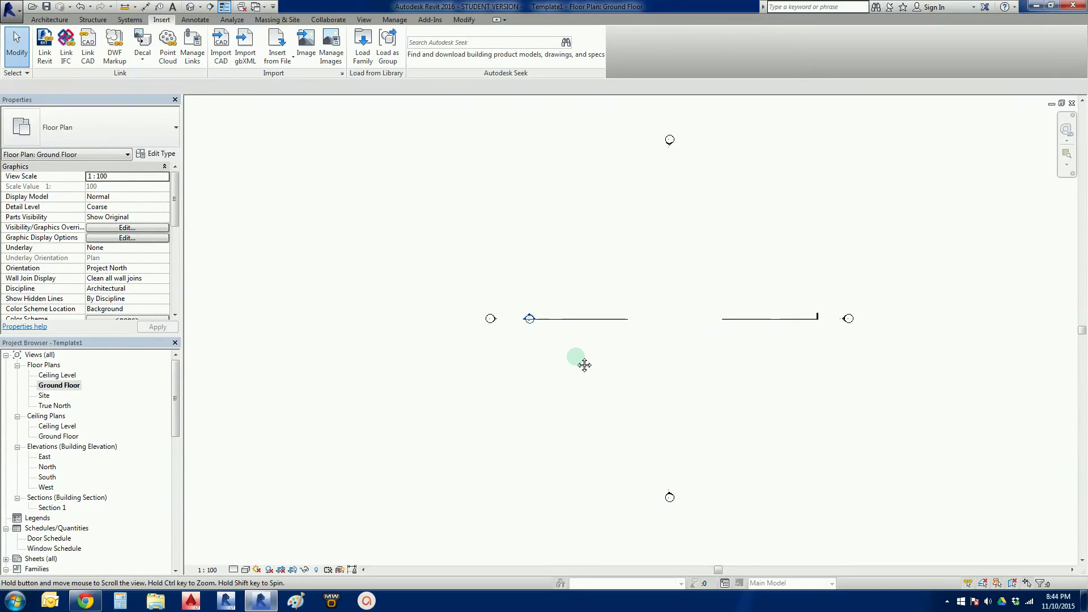
middle_click_drag(573, 364, 521, 372)
scroll(523, 371, "up", 1)
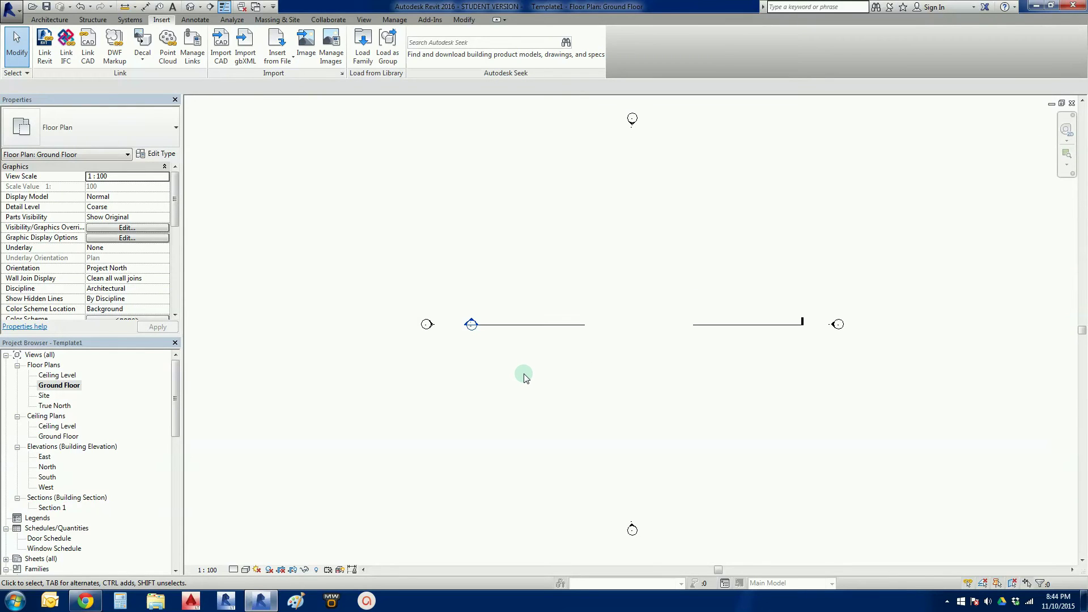
left_click_drag(390, 293, 447, 374)
left_click(448, 377)
left_click(338, 242)
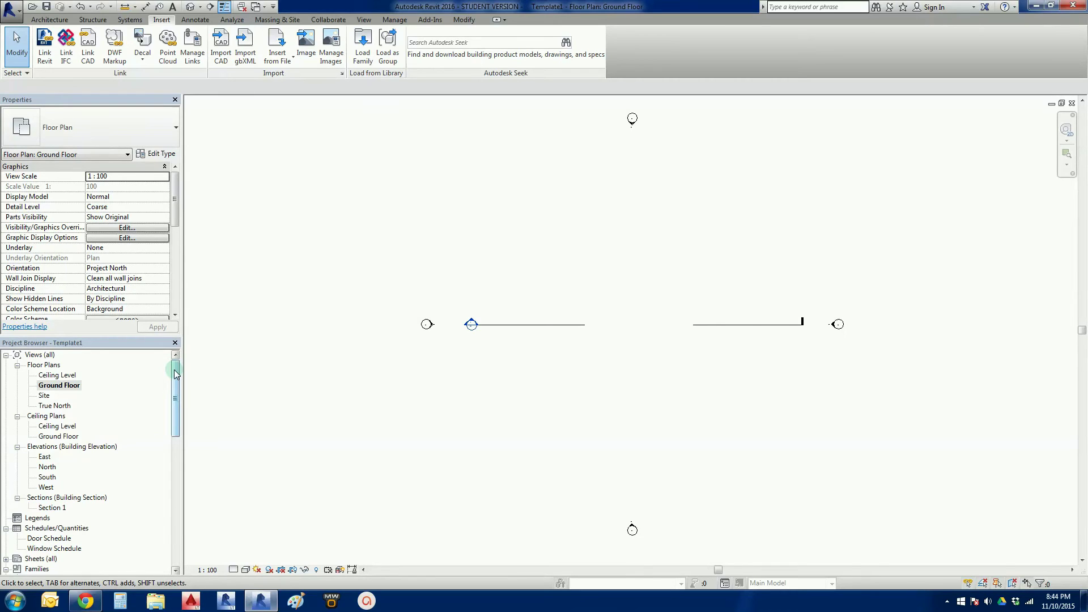
left_click_drag(175, 370, 180, 402)
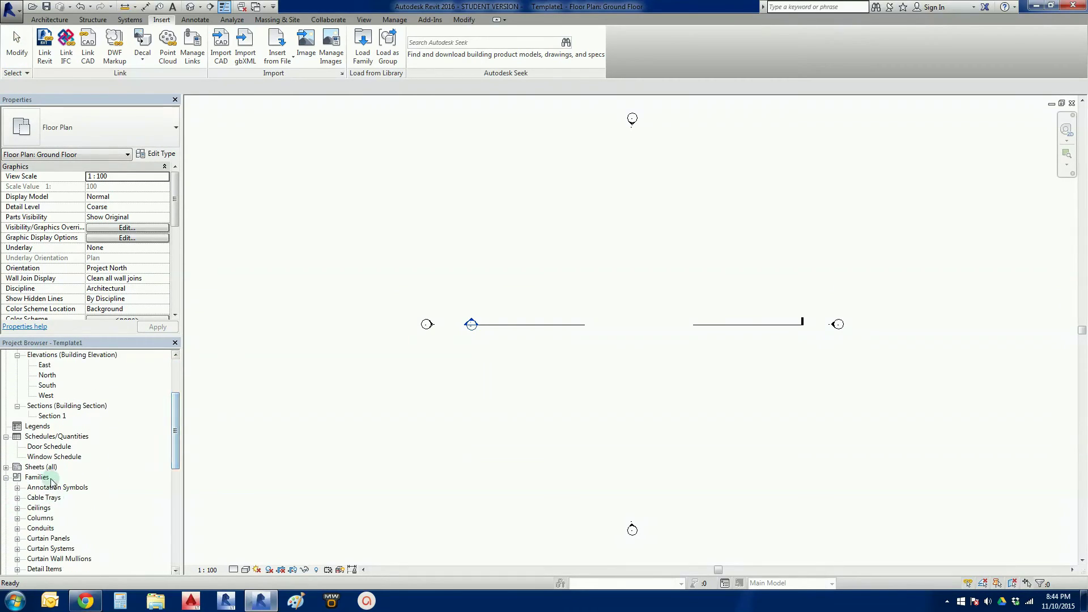
- Create new sheet A102 from Sheets (all), loading A3 metric (AUS).rfa from Titleblocks
left_click(6, 467)
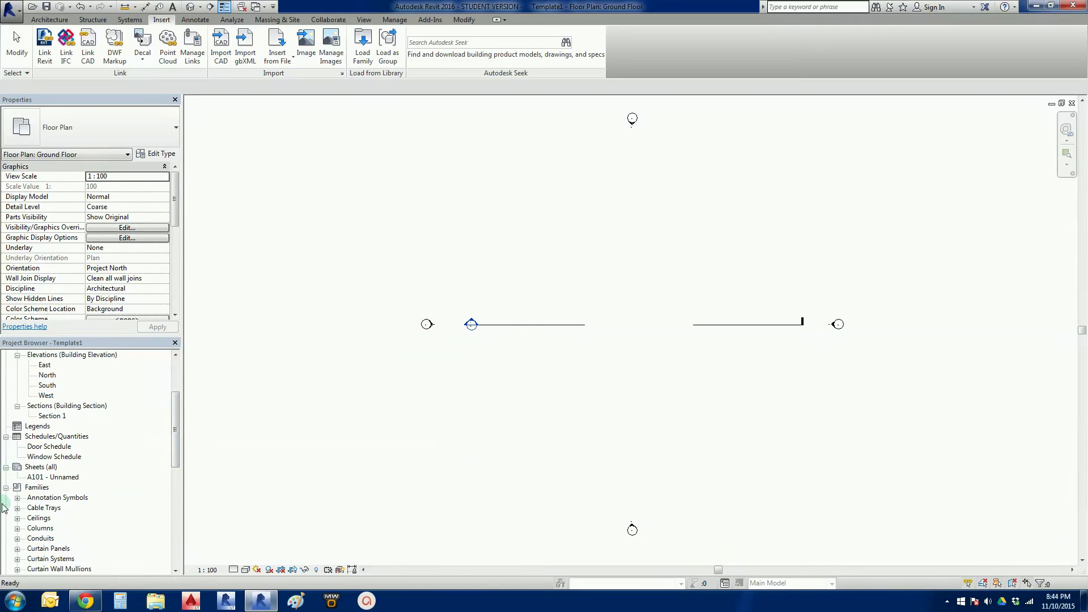
right_click(33, 468)
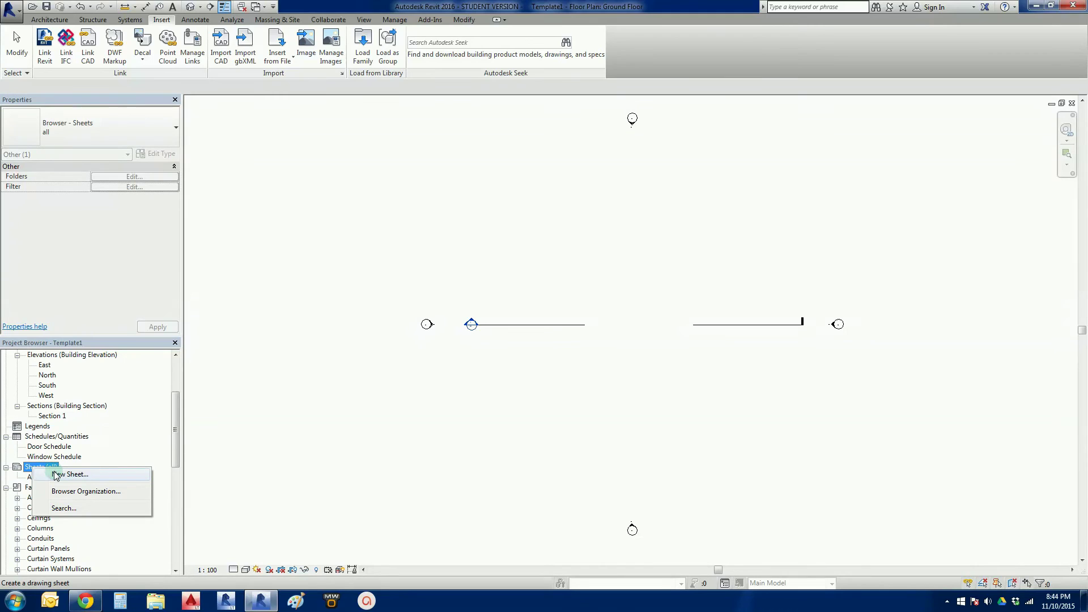
left_click(104, 479)
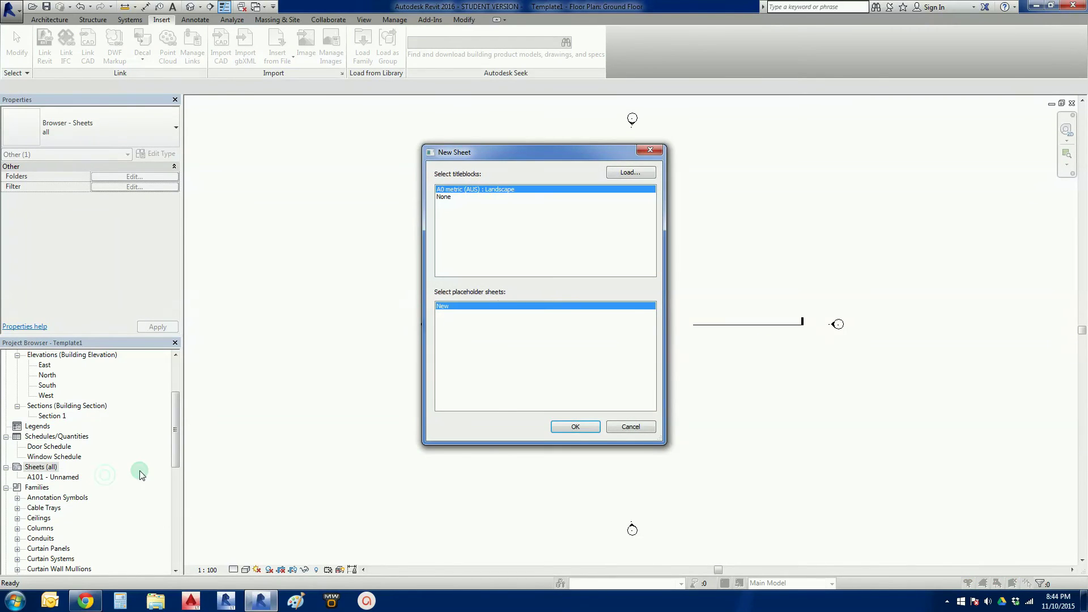
left_click(614, 174)
left_click(646, 193)
left_click(640, 174)
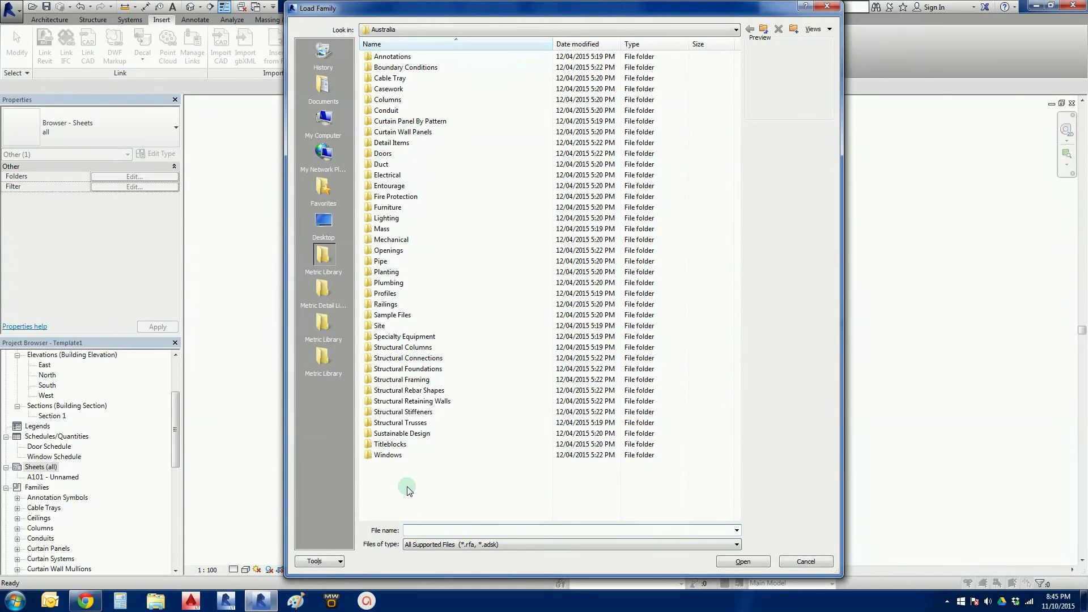
double_click(389, 445)
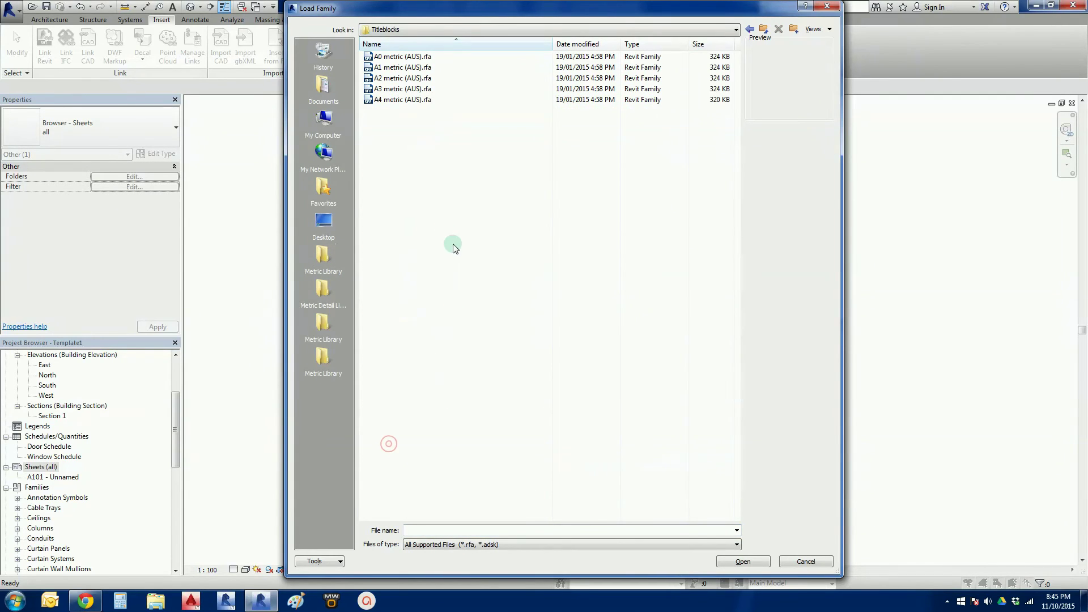
left_click(396, 89)
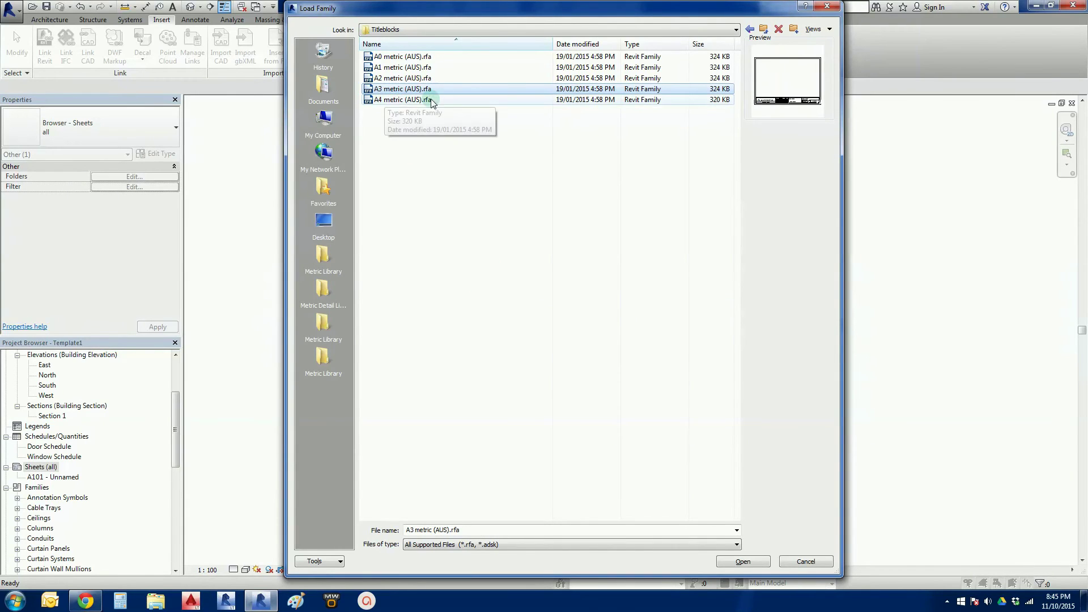
left_click(757, 567)
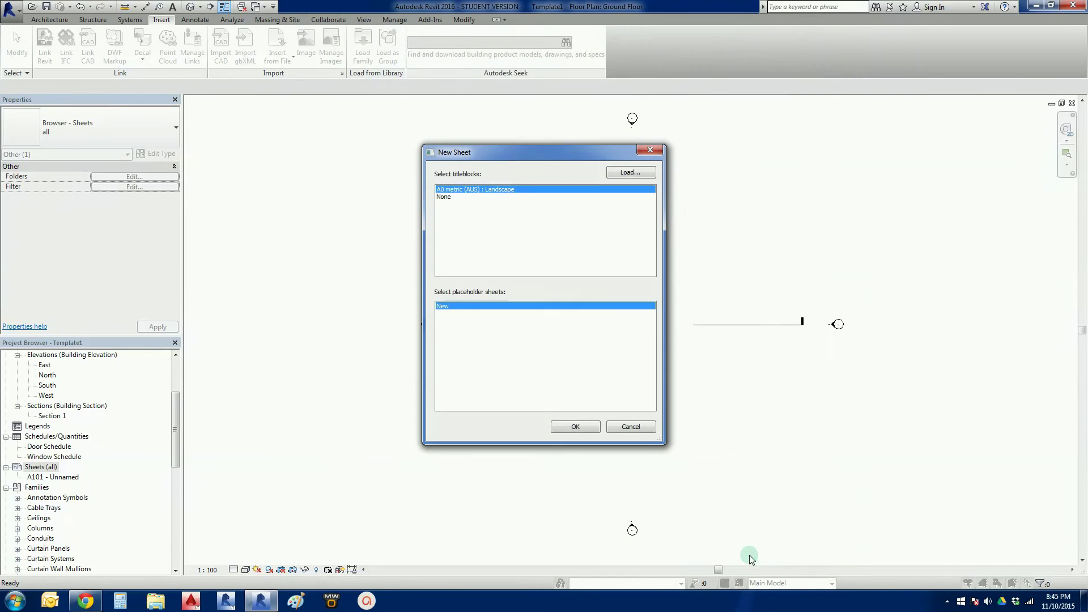
left_click(560, 424)
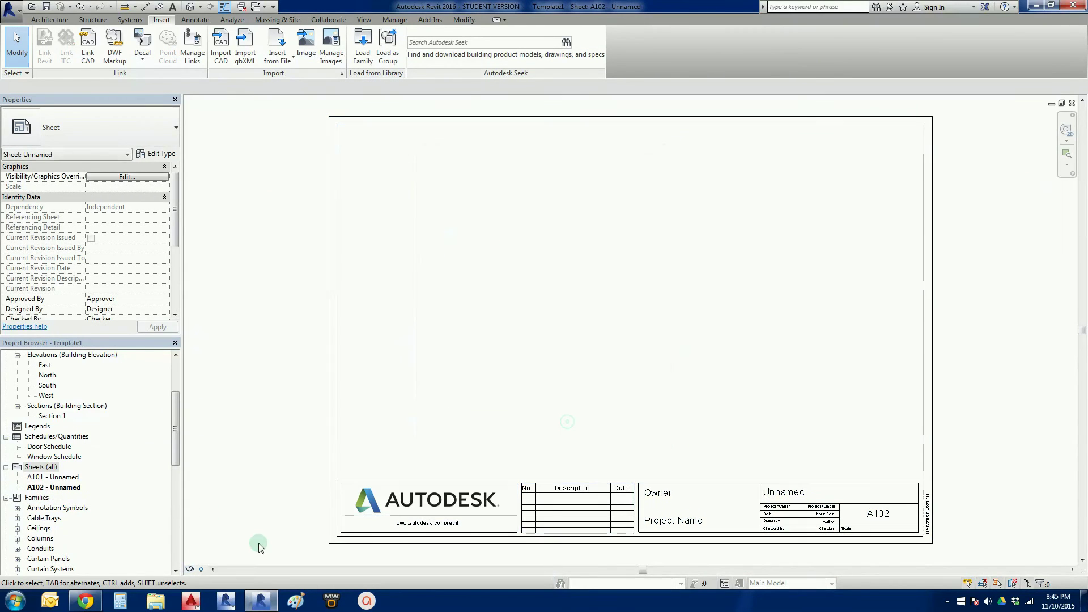
- Delete sheet A101 - Unnamed from the Project Browser, leaving sheet A102 in view
left_click(48, 478)
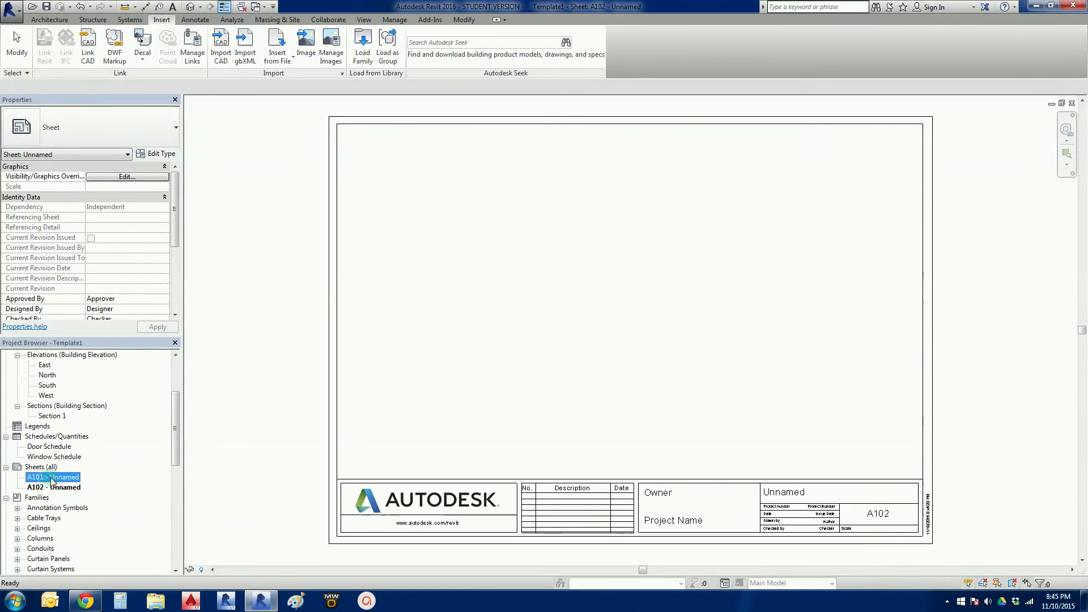
right_click(51, 476)
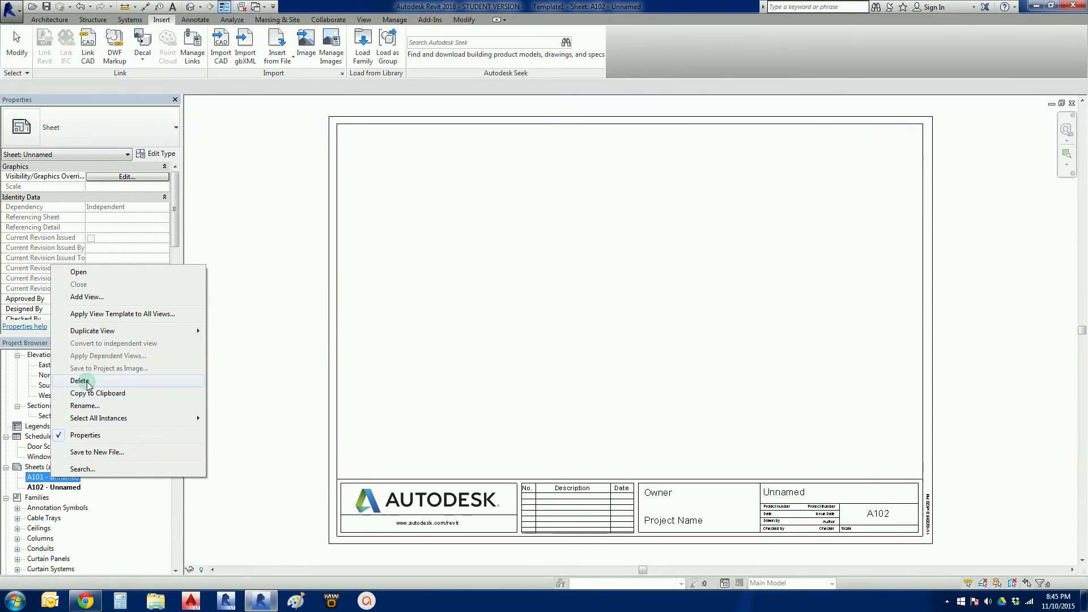
left_click(81, 381)
left_click(278, 459)
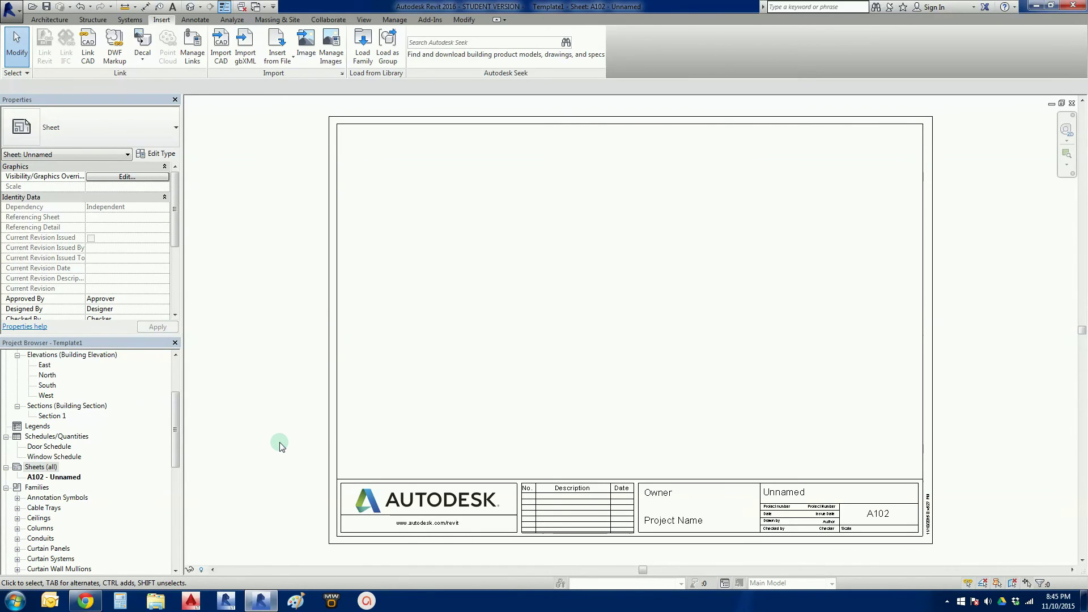
middle_click_drag(285, 444, 295, 450)
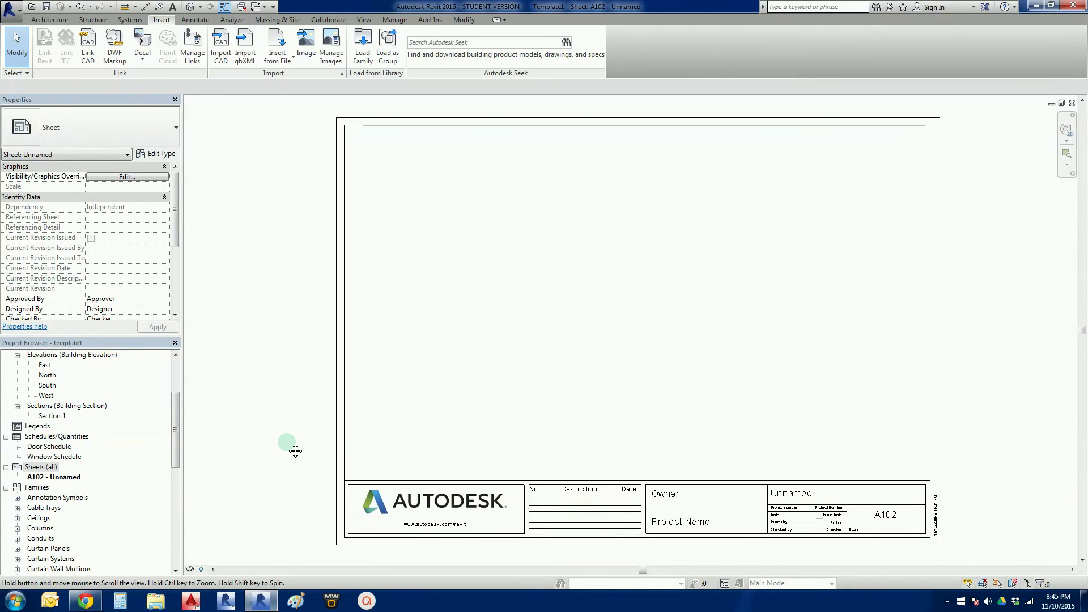
- Choose Save As > Template from the application menu
left_click(10, 20)
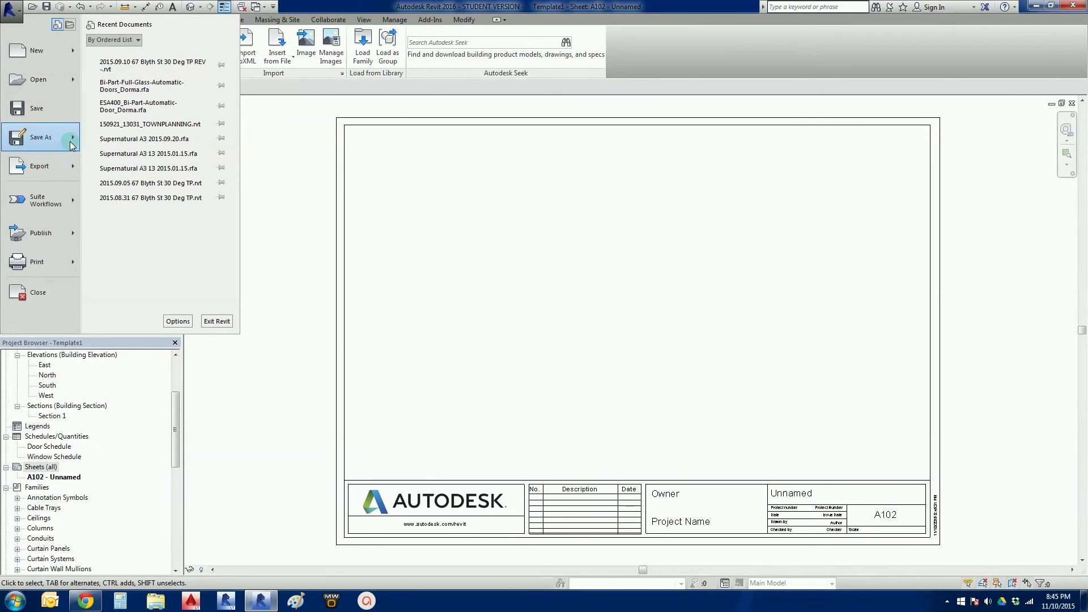
mouse_move(70, 141)
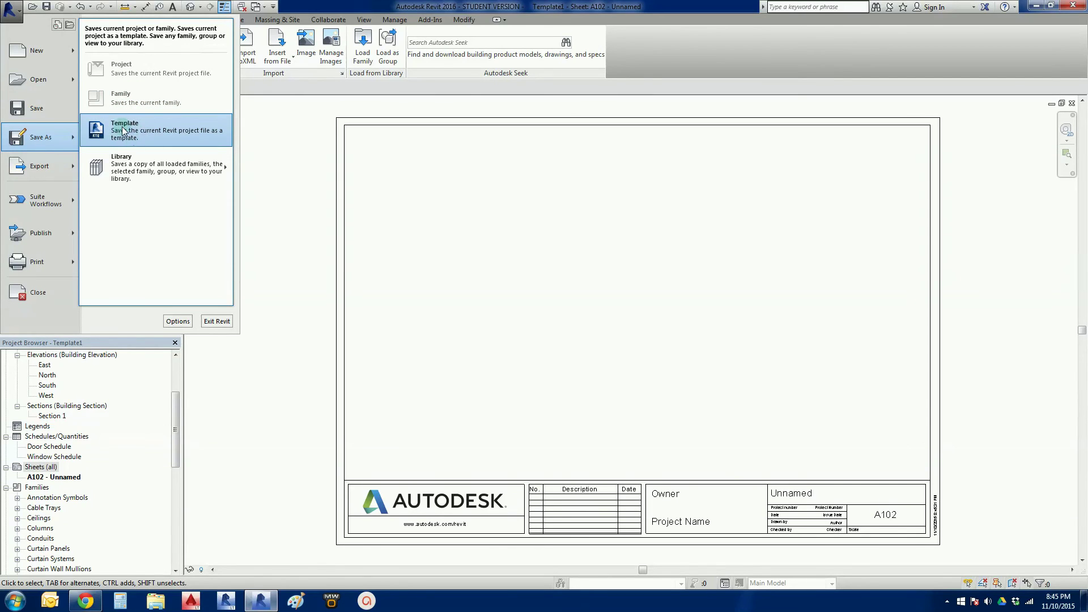
mouse_move(140, 170)
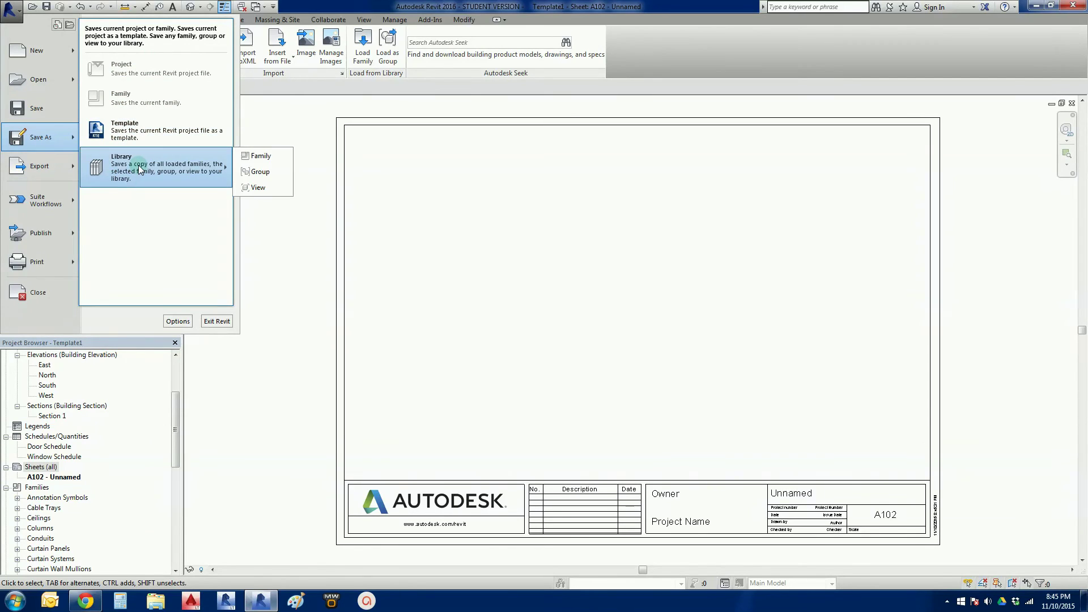
left_click(152, 138)
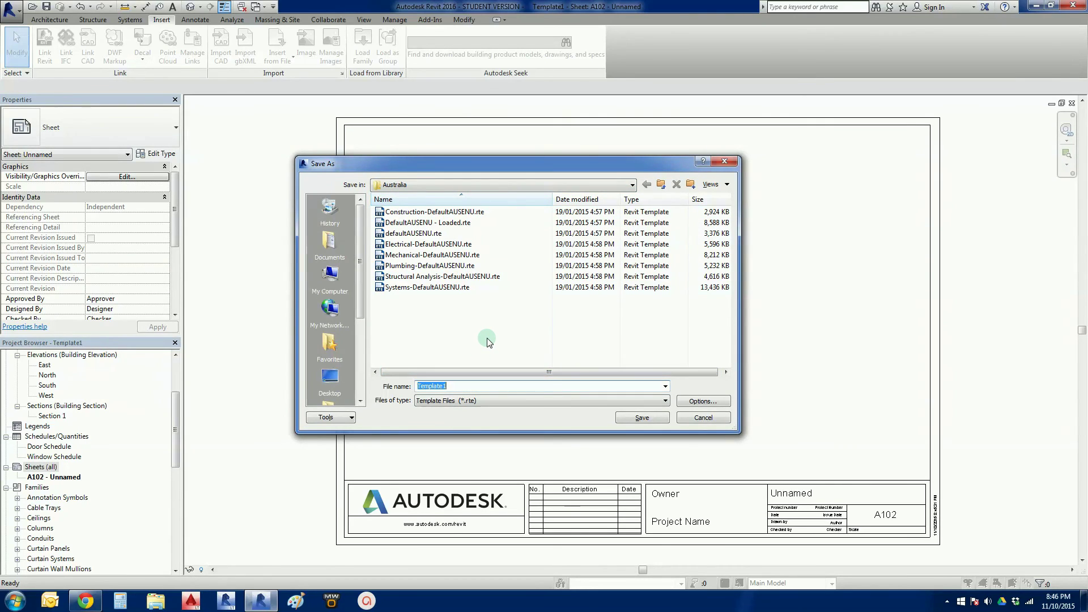
- Enter file name 'Youtube Template', keep Template Files (*.rte), and open Options
type("Su")
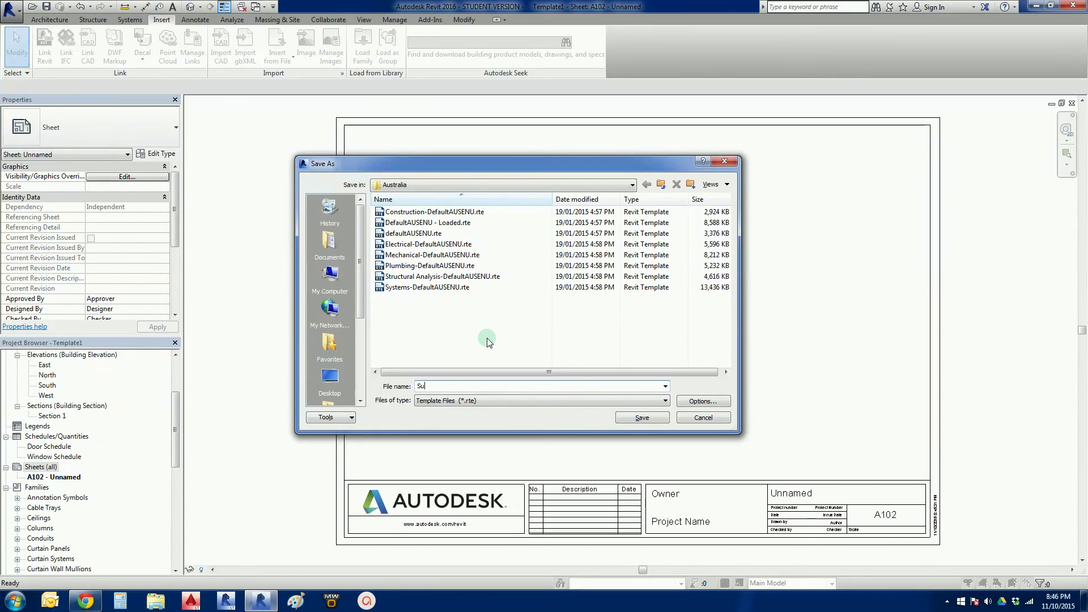
key("BackSpace")
key("BackSpace")
type("Youtu")
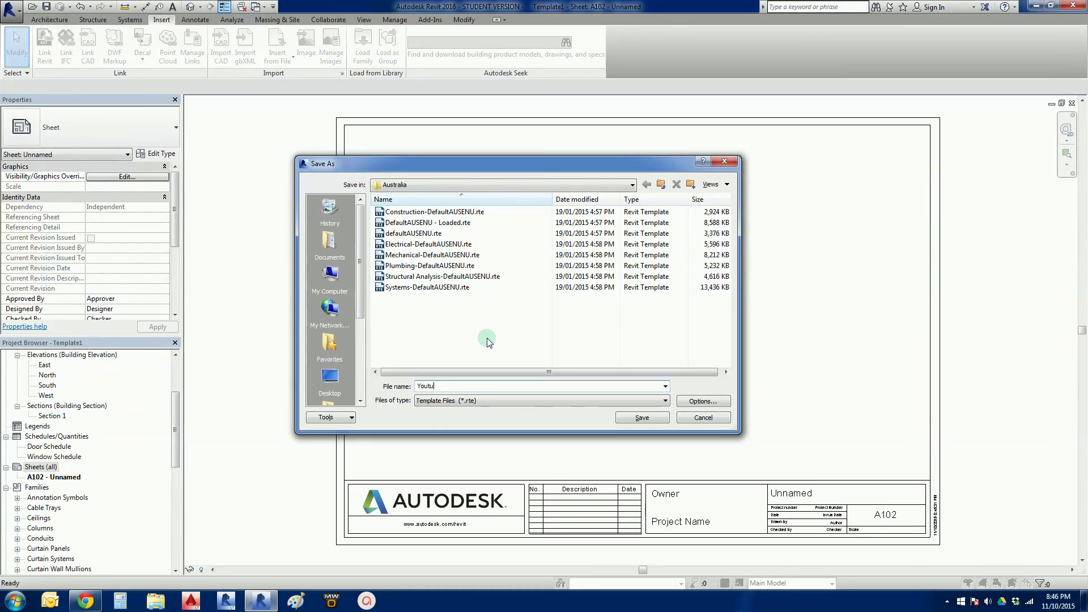
type("be Template")
left_click(434, 402)
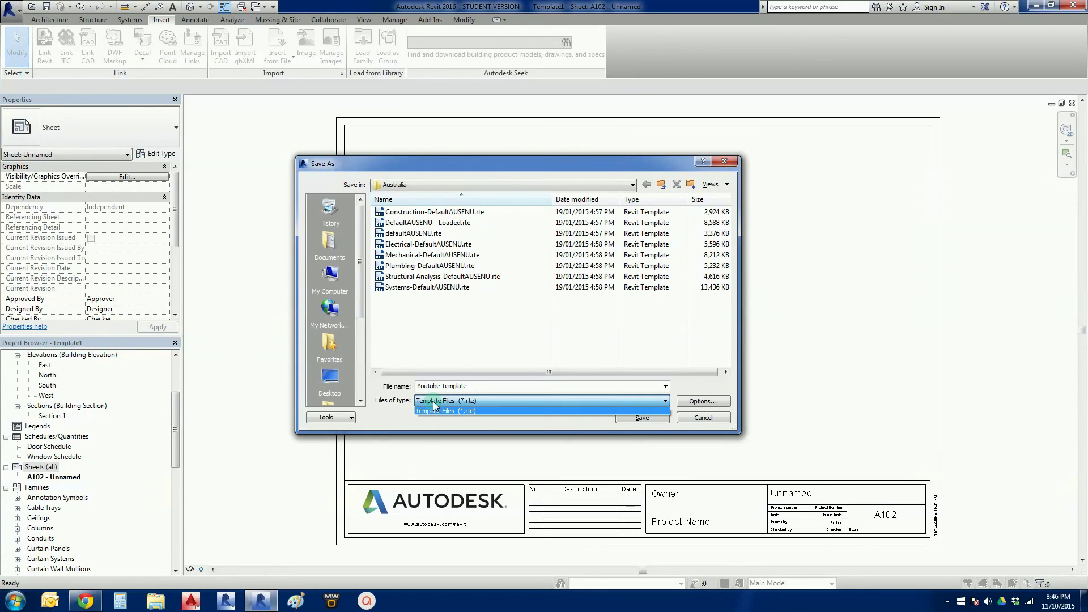
left_click(434, 409)
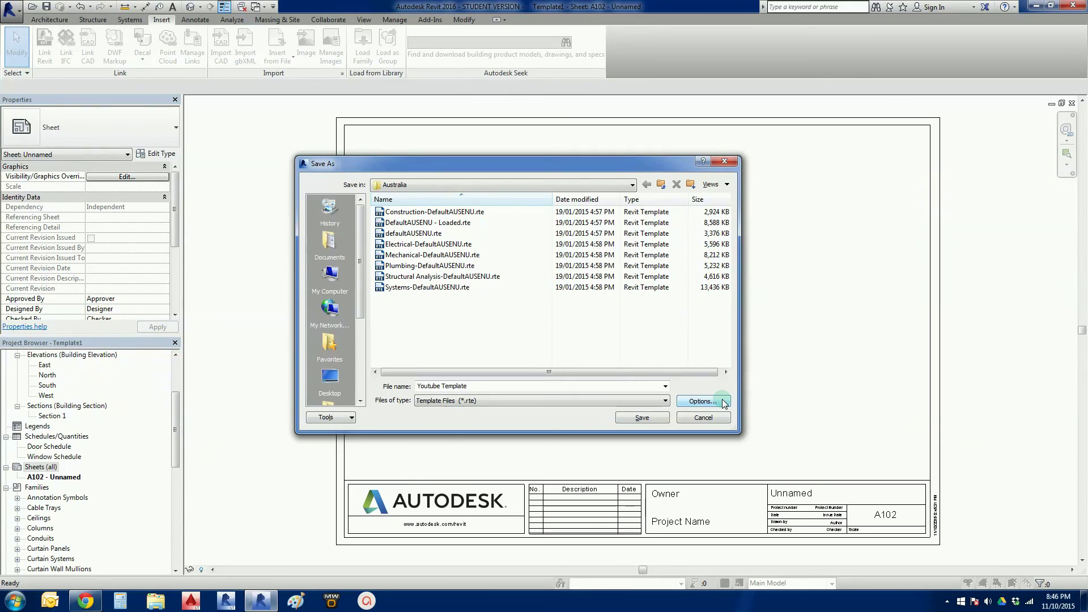
left_click(703, 401)
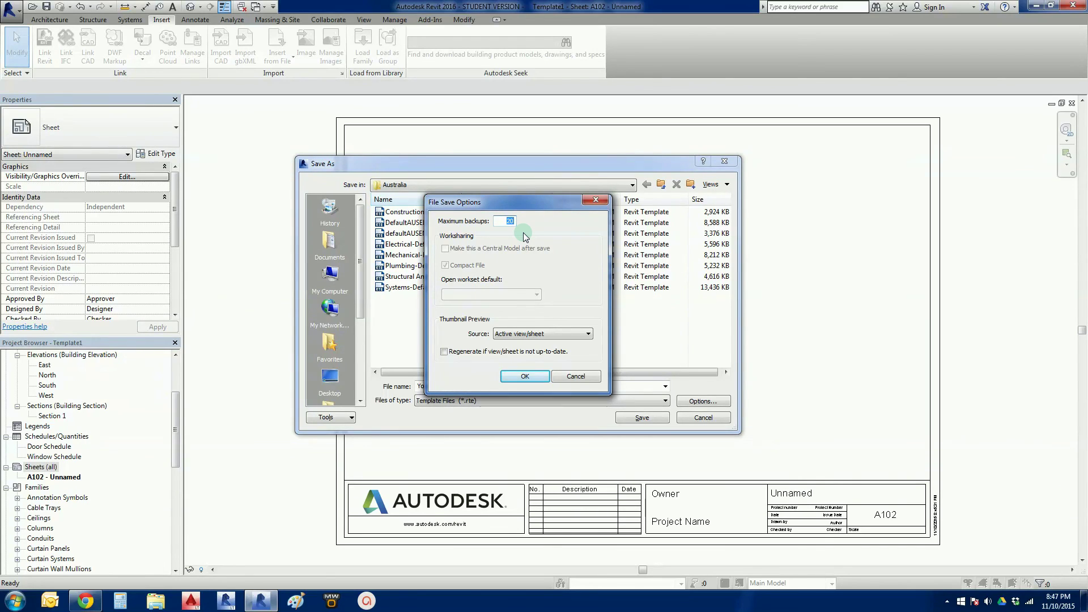
- Set Maximum backups to 3 and confirm the File Save Options
type("3")
left_click(520, 379)
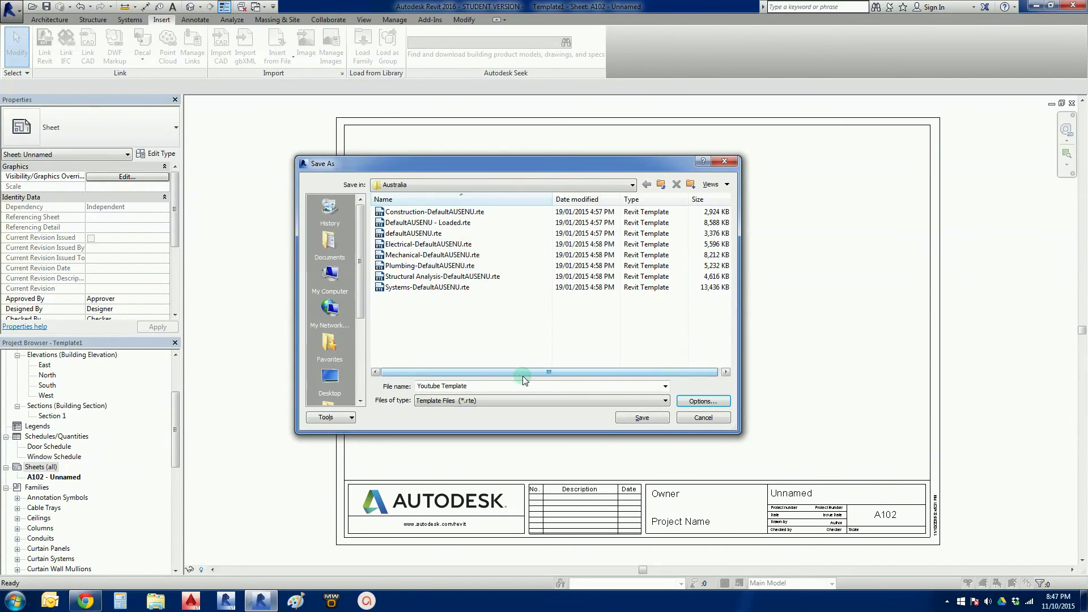
- Save Youtube Template.rte into the Australia folder
left_click(664, 419)
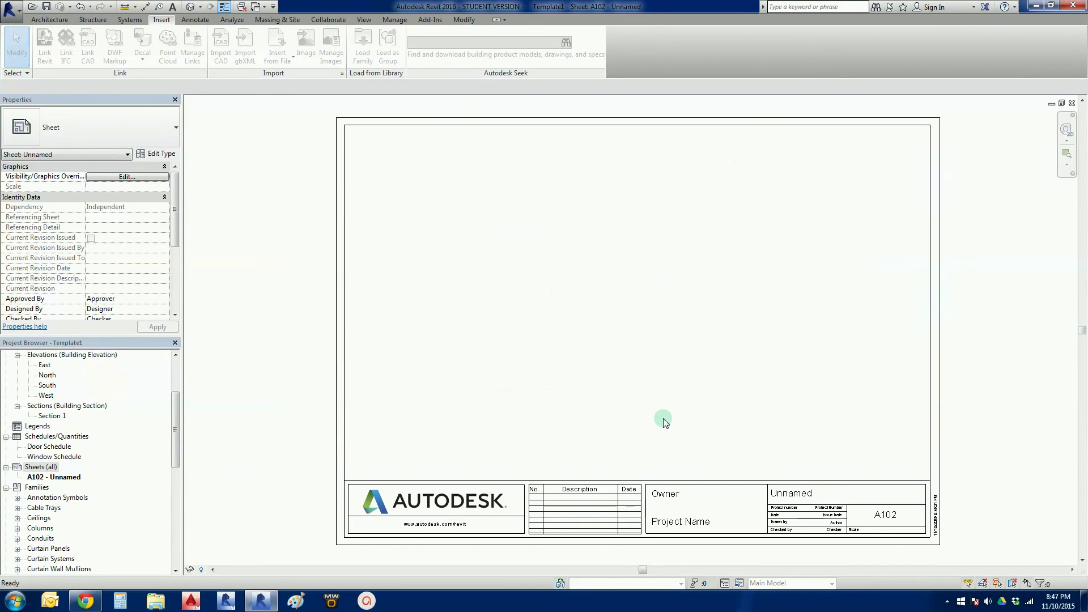